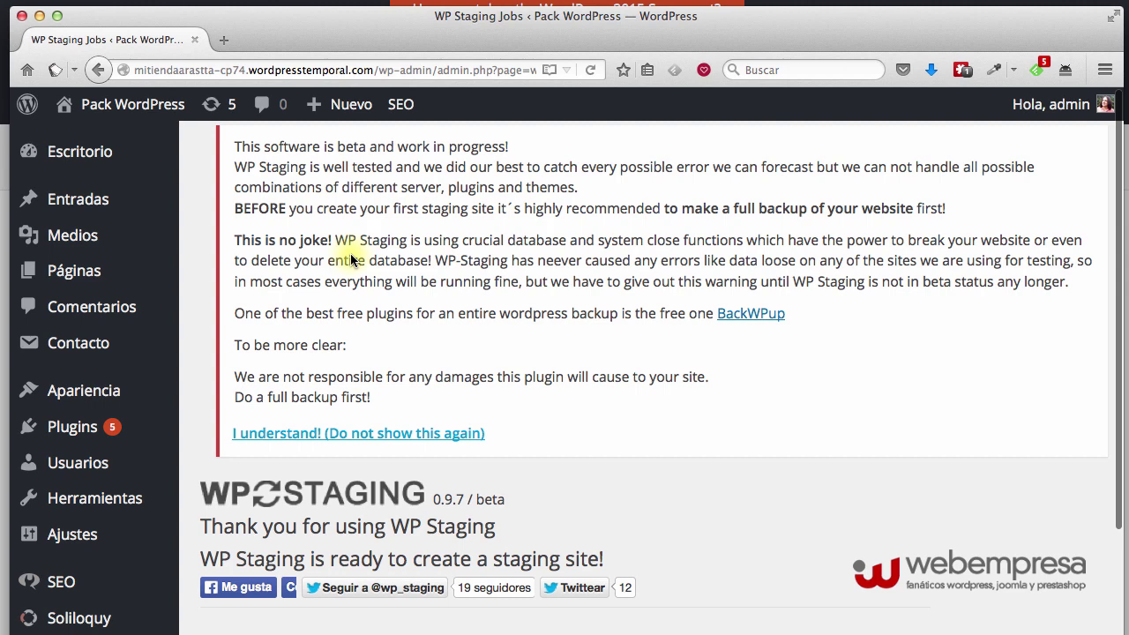
Step: Acknowledge the WP Staging beta and backup warning so that it is not shown again
{"action": "scroll", "coordinate": [350, 253], "scroll_direction": "down", "scroll_amount": 1}
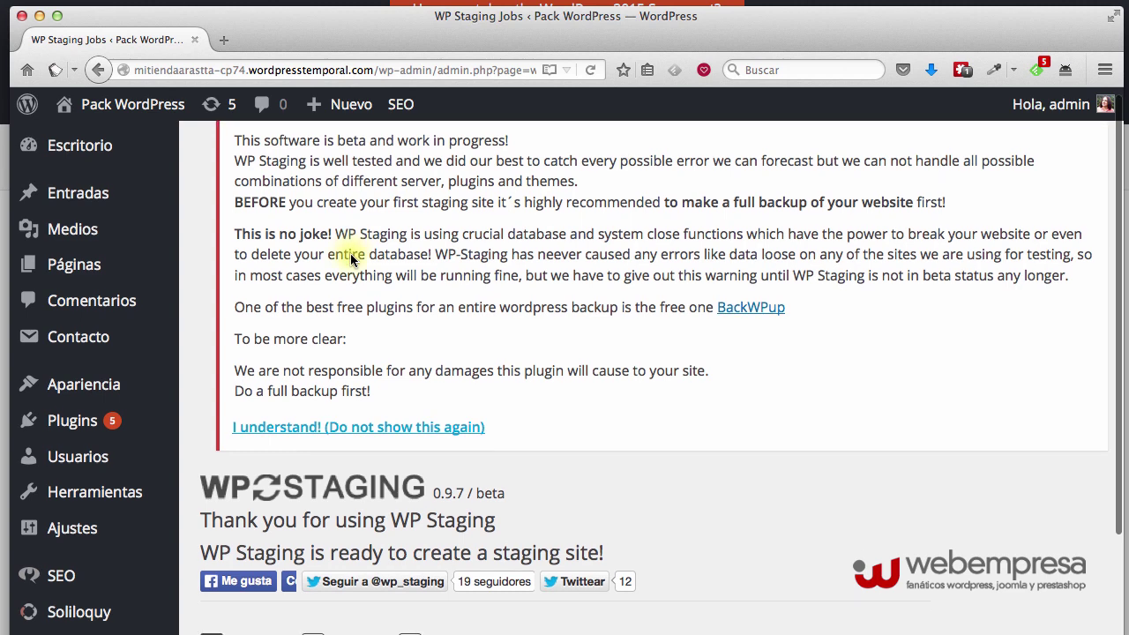
{"action": "scroll", "coordinate": [472, 344], "scroll_direction": "up", "scroll_amount": 1}
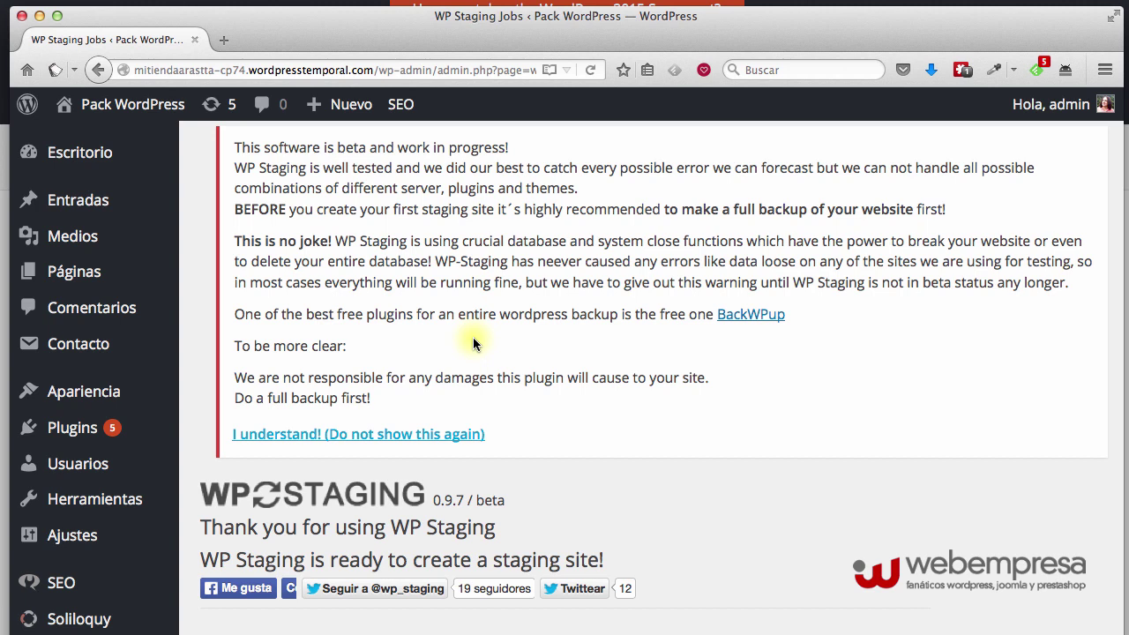
{"action": "left_click", "coordinate": [307, 441]}
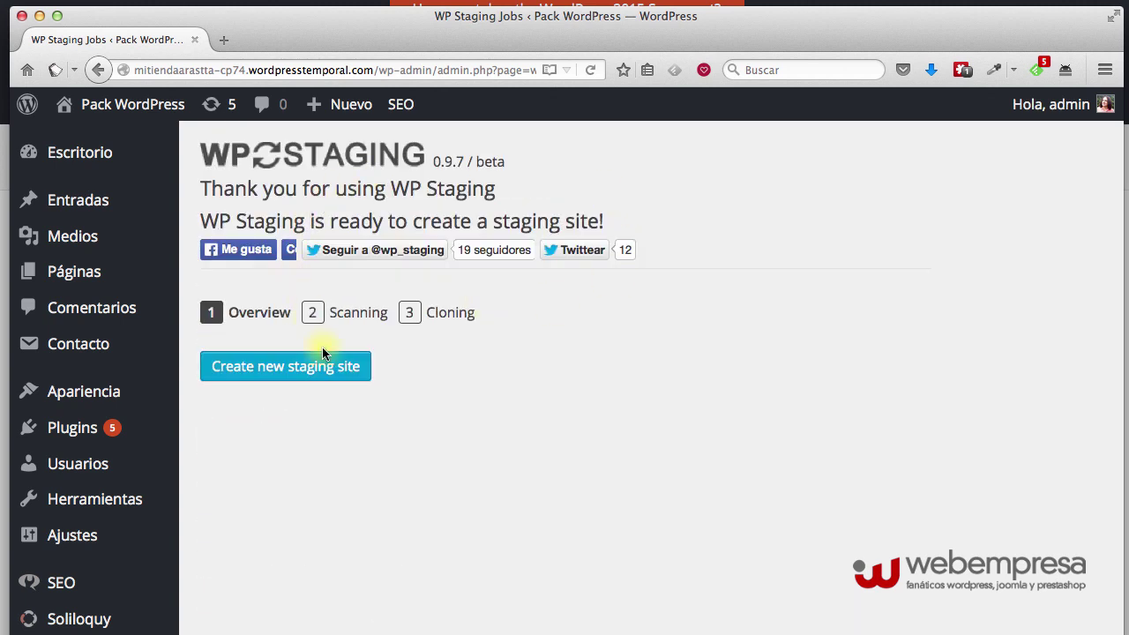
Step: Open the settings page of the WP Staging plugin
{"action": "scroll", "coordinate": [240, 415], "scroll_direction": "down", "scroll_amount": 2}
{"action": "mouse_move", "coordinate": [76, 455]}
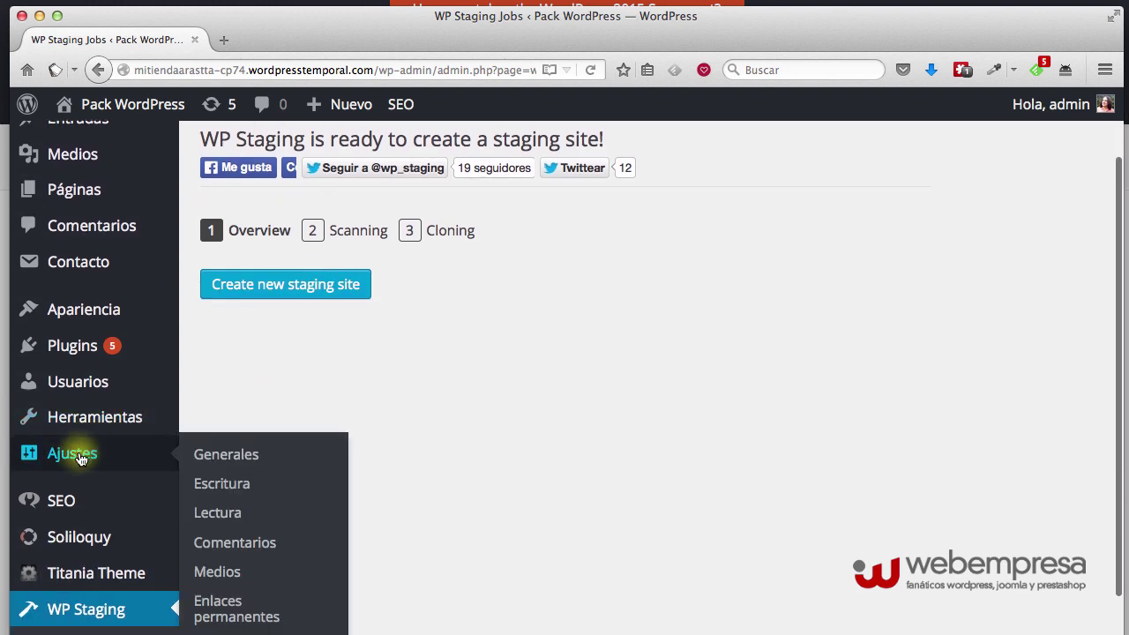
{"action": "scroll", "coordinate": [72, 450], "scroll_direction": "down", "scroll_amount": 2}
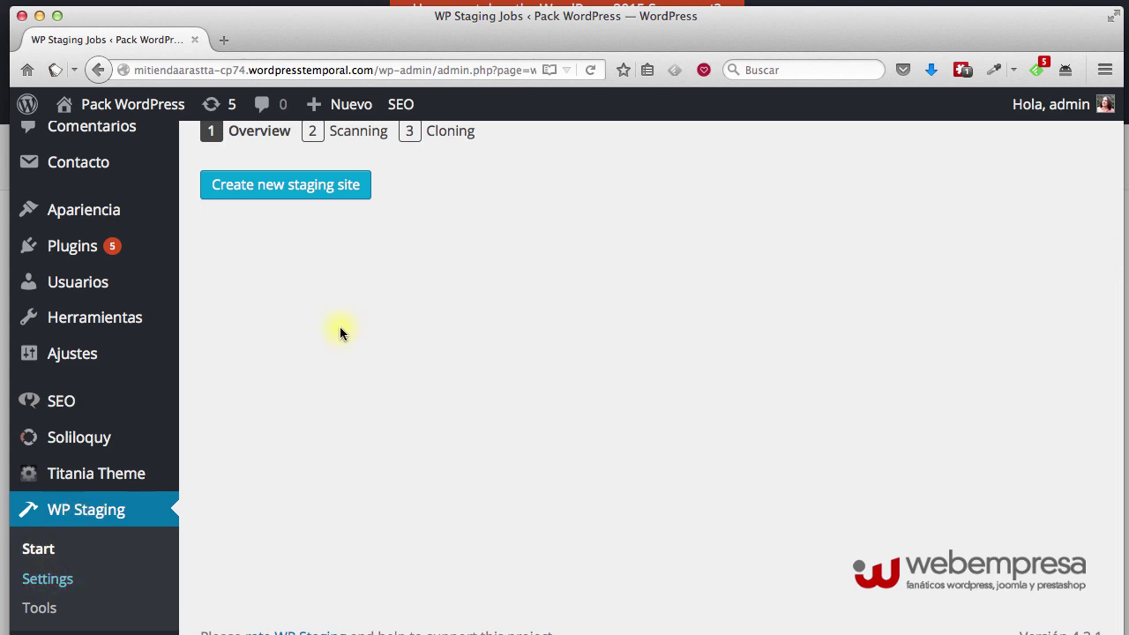
{"action": "scroll", "coordinate": [337, 281], "scroll_direction": "up", "scroll_amount": 4}
{"action": "scroll", "coordinate": [403, 304], "scroll_direction": "down", "scroll_amount": 4}
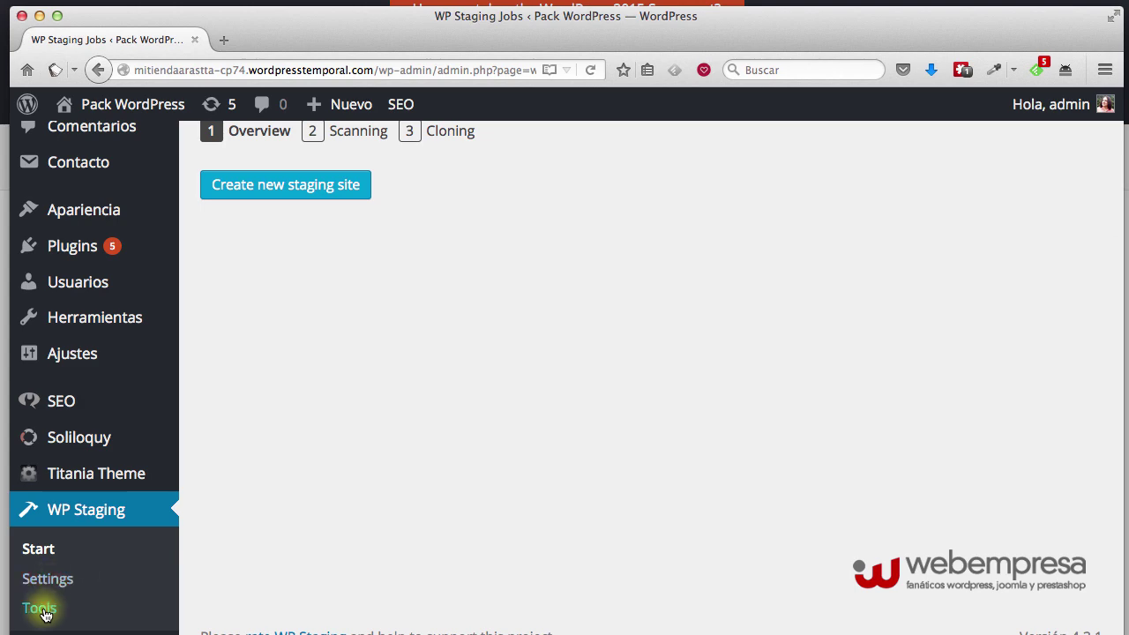
{"action": "left_click", "coordinate": [48, 580]}
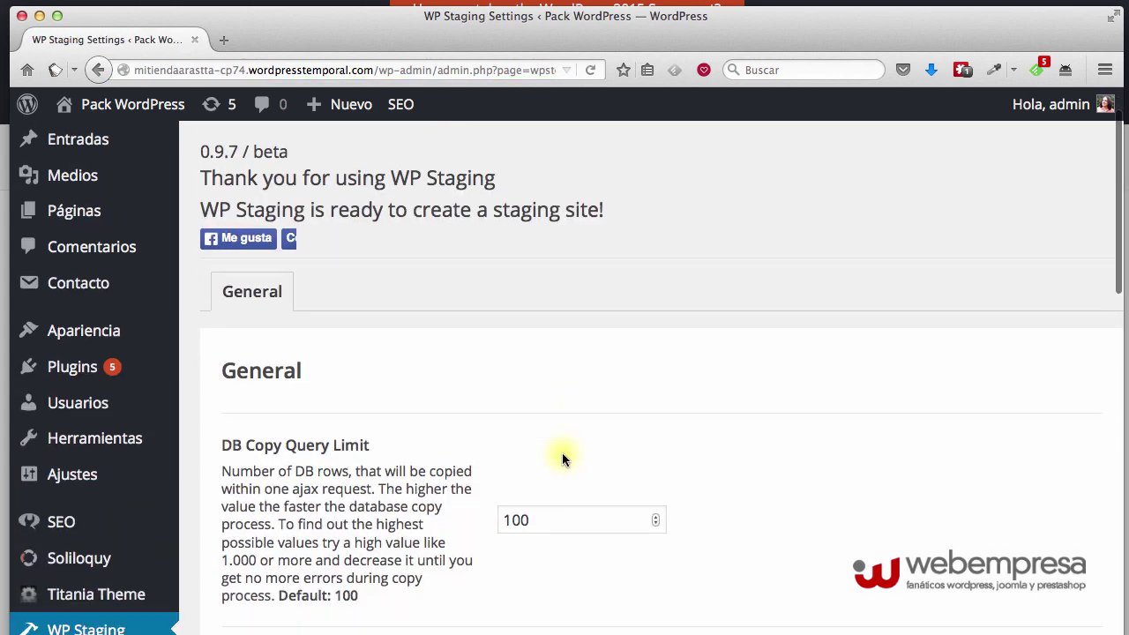
Step: Review the DB Copy Query Limit, File Copy Batch Size and Optimizer sections of the general settings
{"action": "scroll", "coordinate": [562, 453], "scroll_direction": "down", "scroll_amount": 2}
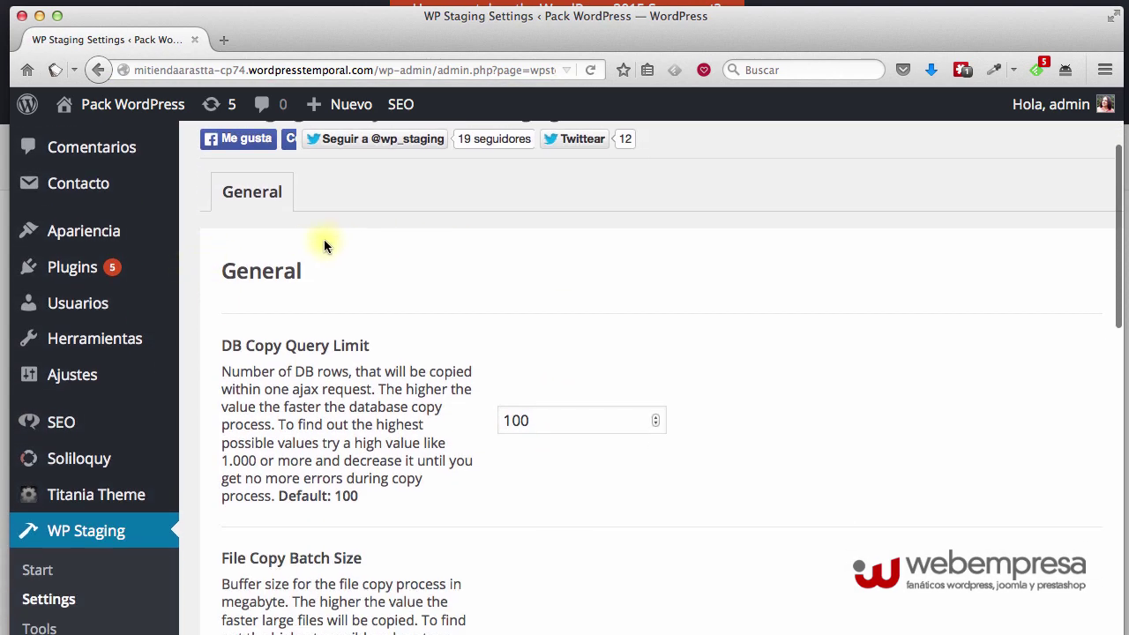
{"action": "scroll", "coordinate": [301, 274], "scroll_direction": "down", "scroll_amount": 2}
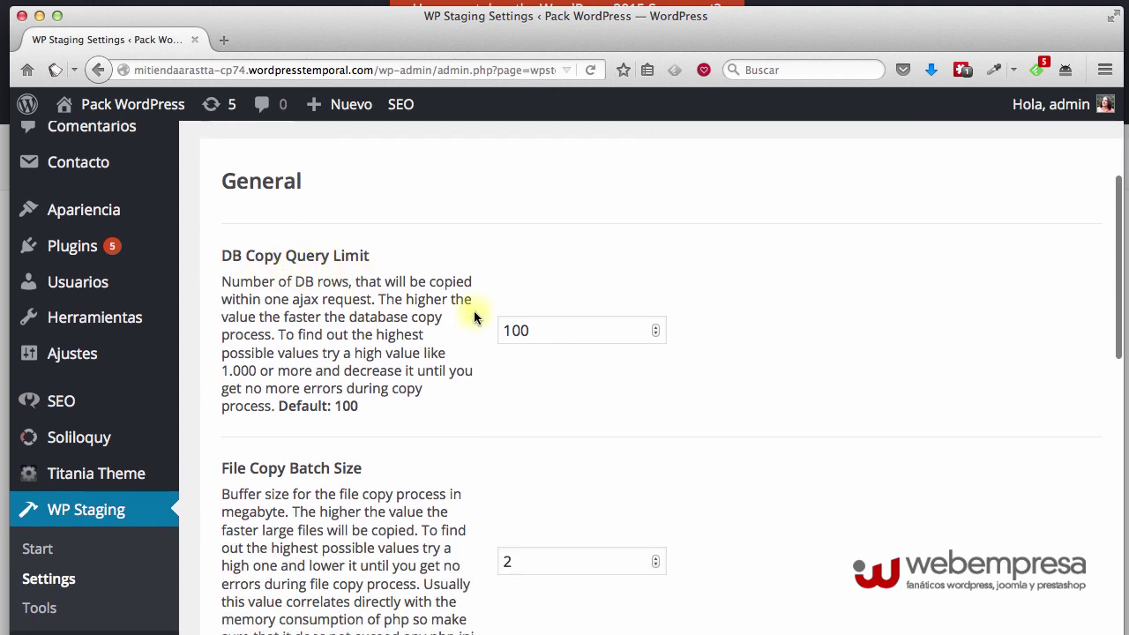
{"action": "scroll", "coordinate": [549, 349], "scroll_direction": "down", "scroll_amount": 3}
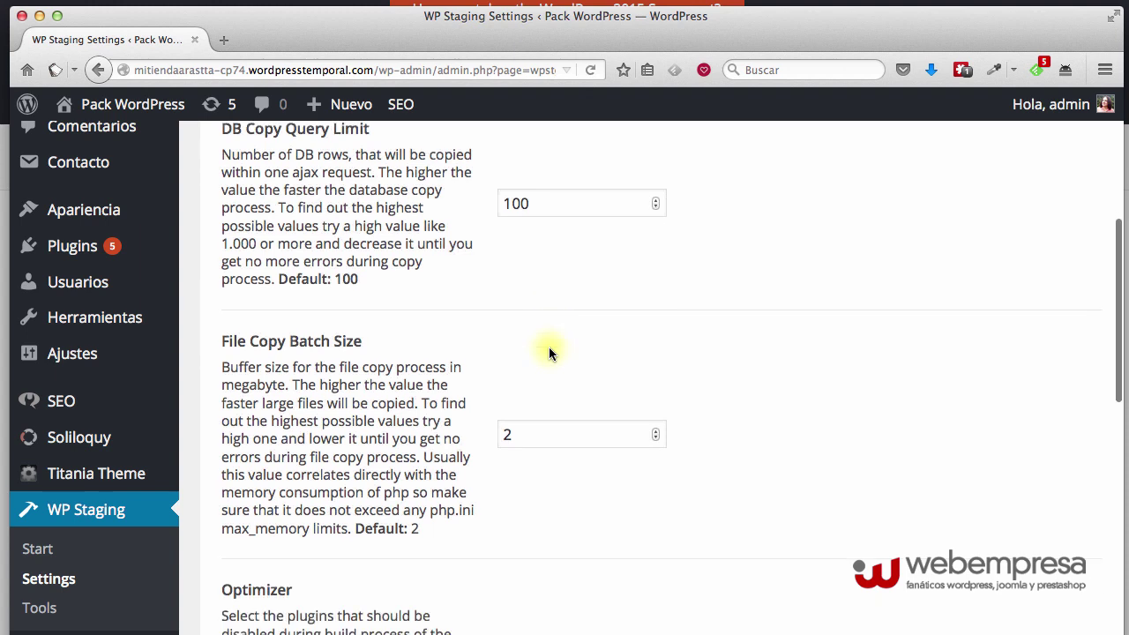
{"action": "scroll", "coordinate": [549, 353], "scroll_direction": "down", "scroll_amount": 1}
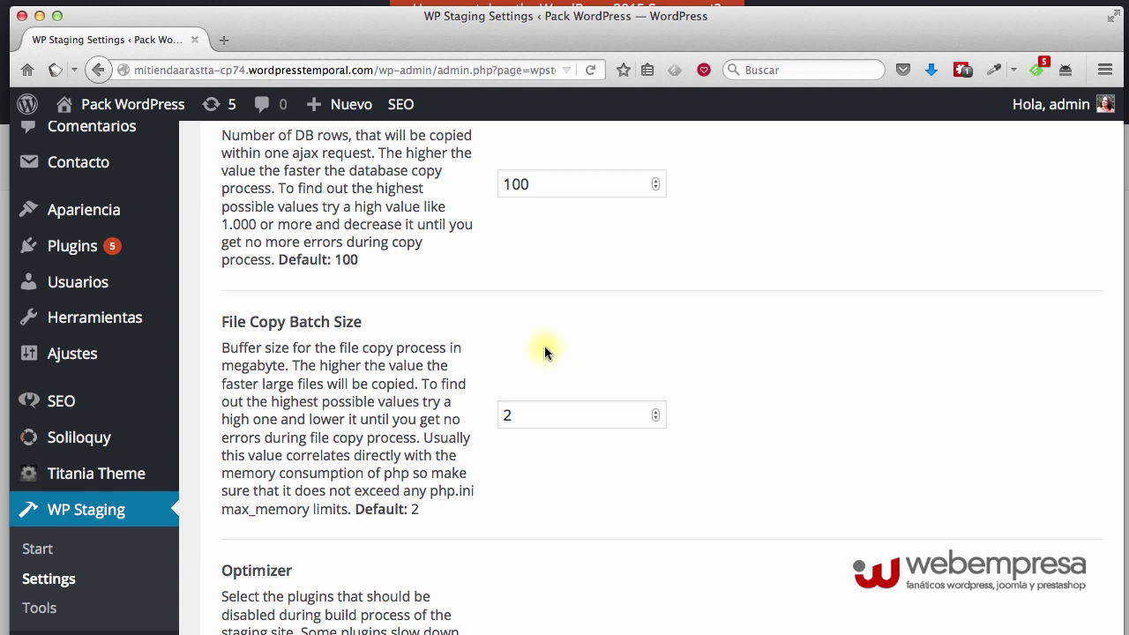
{"action": "scroll", "coordinate": [545, 347], "scroll_direction": "down", "scroll_amount": 1}
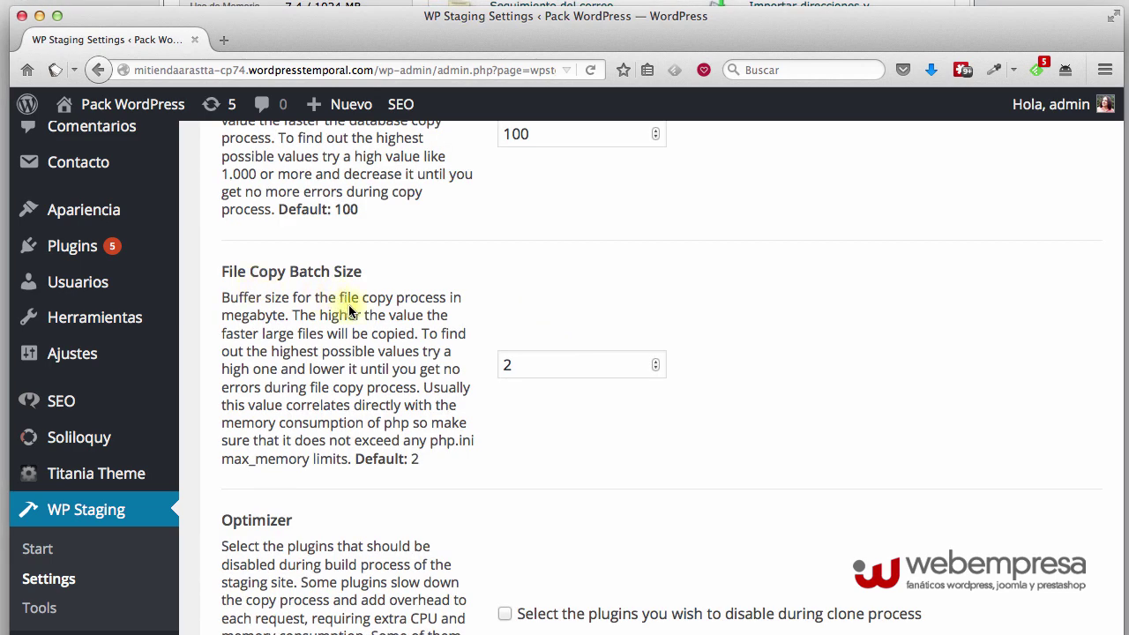
{"action": "double_click", "coordinate": [513, 364]}
{"action": "left_click", "coordinate": [518, 418]}
{"action": "scroll", "coordinate": [516, 412], "scroll_direction": "down", "scroll_amount": 3}
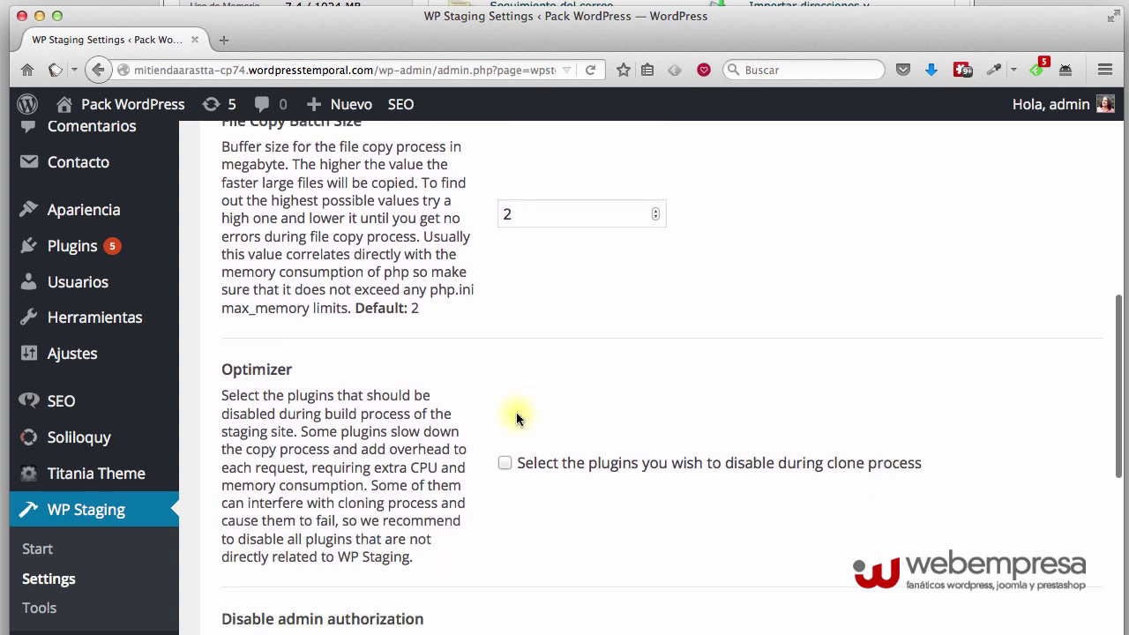
{"action": "double_click", "coordinate": [512, 194]}
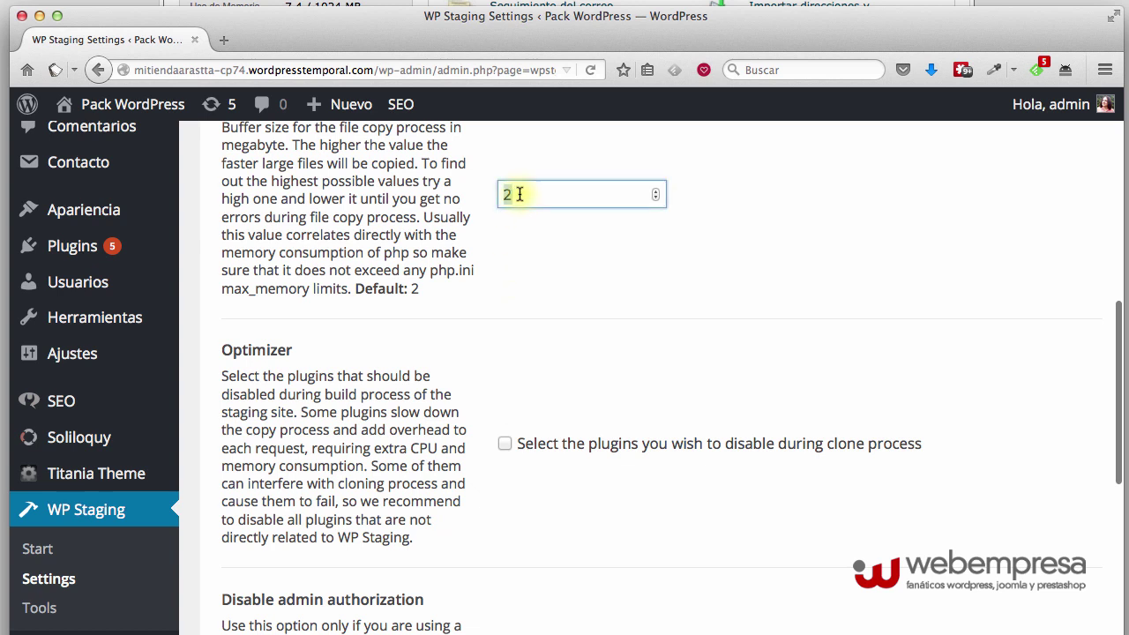
{"action": "left_click", "coordinate": [550, 306]}
{"action": "scroll", "coordinate": [553, 308], "scroll_direction": "up", "scroll_amount": 1}
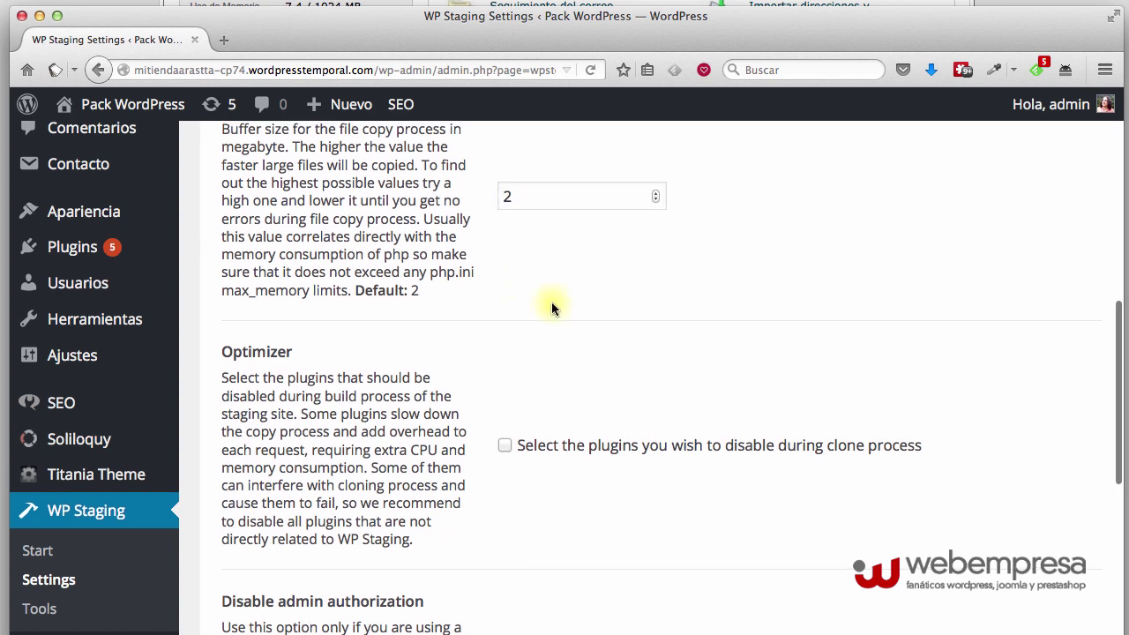
{"action": "scroll", "coordinate": [552, 307], "scroll_direction": "up", "scroll_amount": 2}
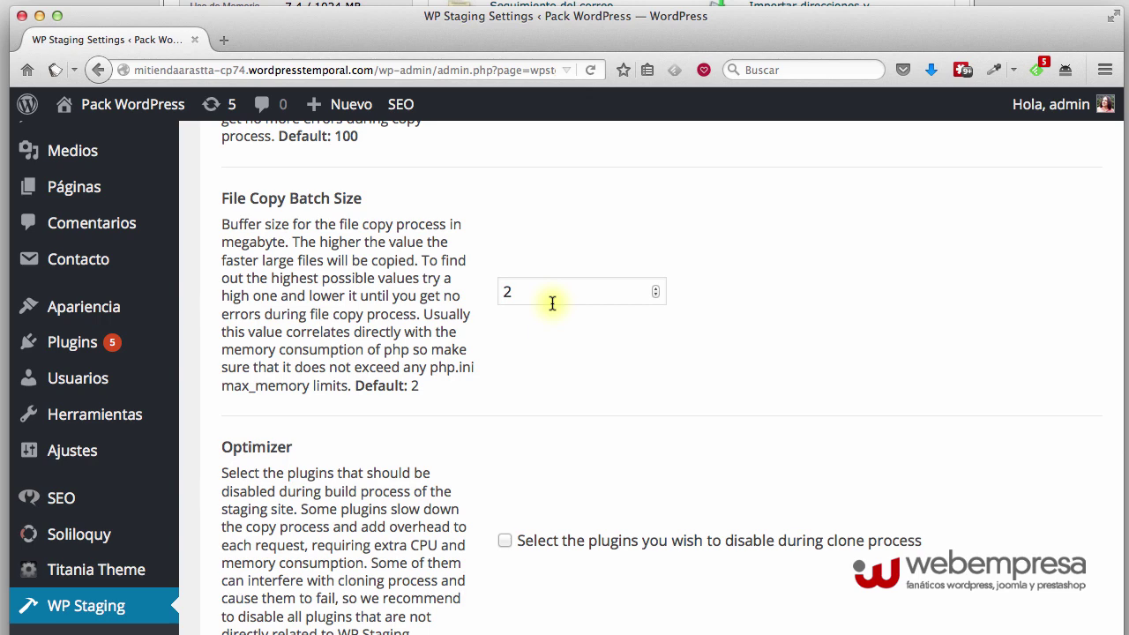
{"action": "scroll", "coordinate": [552, 303], "scroll_direction": "down", "scroll_amount": 4}
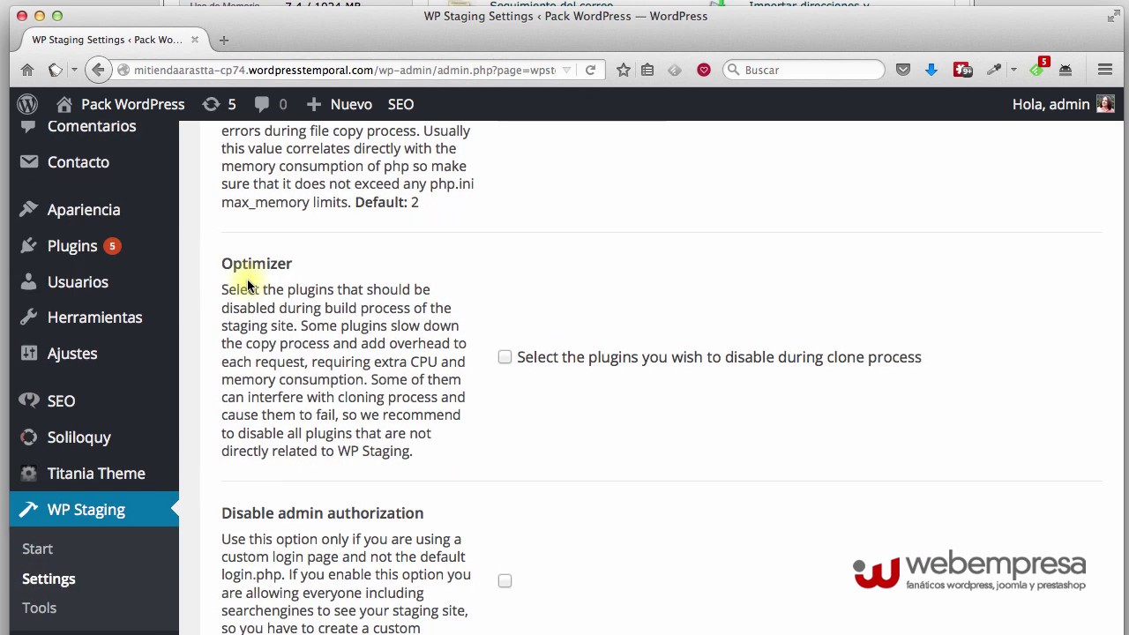
Step: Enable the Optimizer's plugin selection and accept installing the additional Must Use plugin
{"action": "scroll", "coordinate": [248, 285], "scroll_direction": "down", "scroll_amount": 1}
{"action": "left_click", "coordinate": [506, 358]}
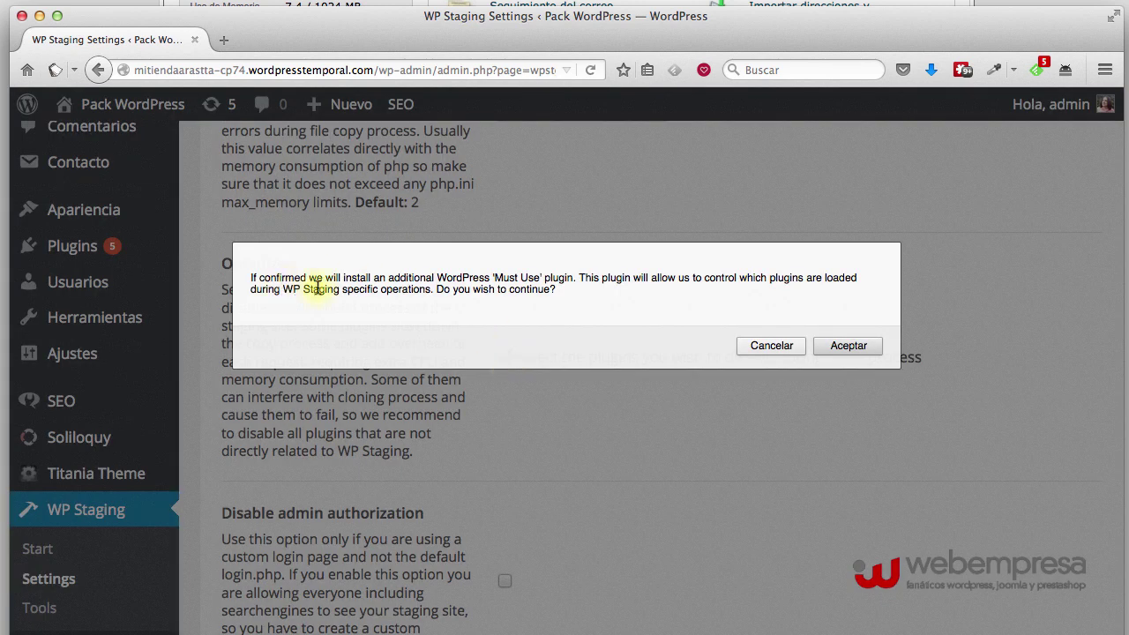
{"action": "left_click", "coordinate": [829, 345]}
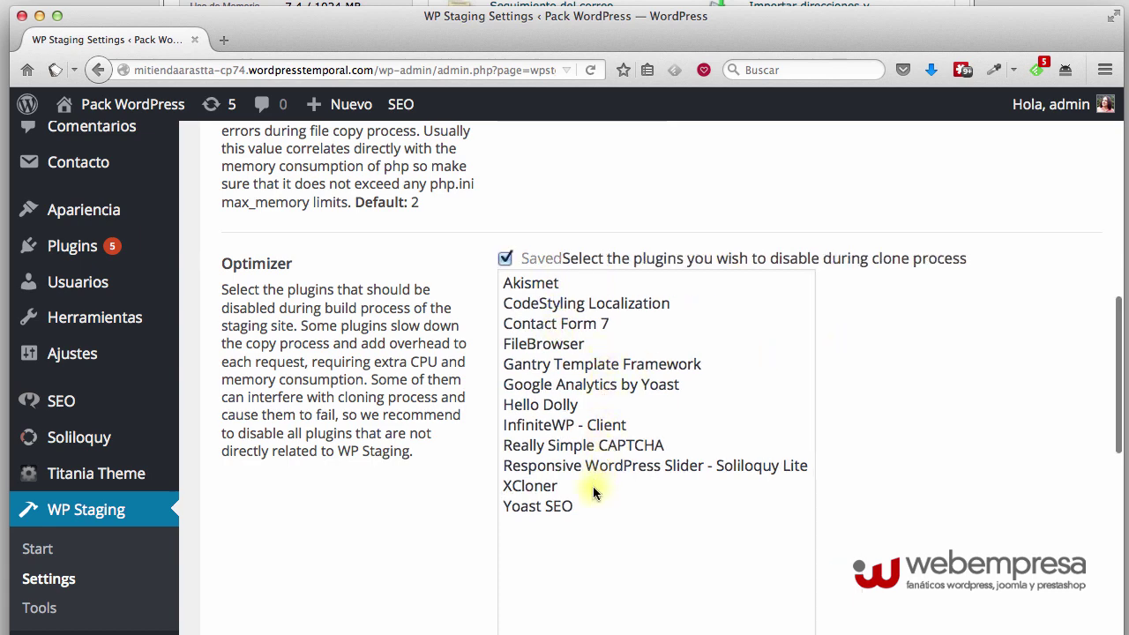
Step: Try selecting several plugins to disable during cloning, clear the selection and switch the Optimizer option back off
{"action": "left_click", "coordinate": [596, 424]}
{"action": "key", "text": "Up"}
{"action": "key", "text": "Up"}
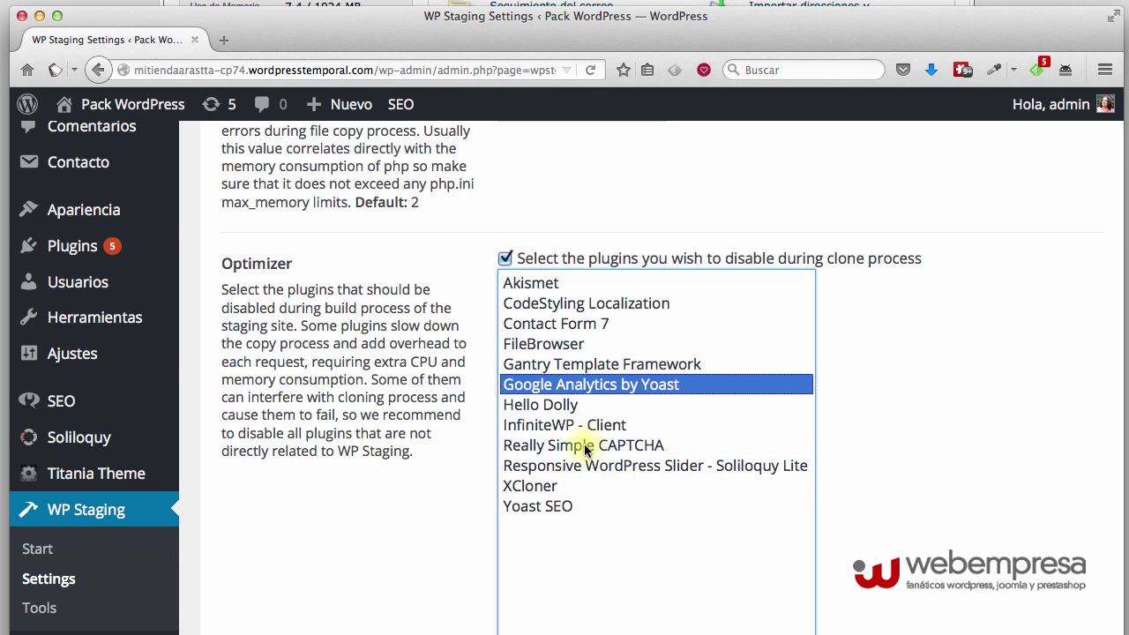
{"action": "left_click", "coordinate": [587, 446], "text": "super"}
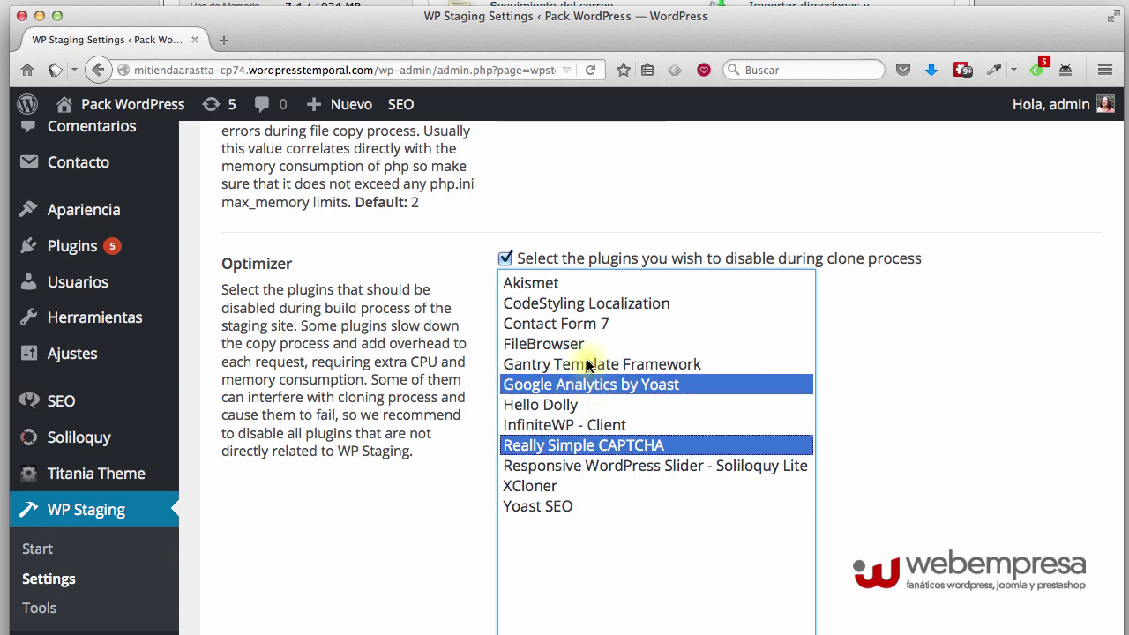
{"action": "left_click", "coordinate": [578, 325], "text": "super"}
{"action": "left_click", "coordinate": [580, 305]}
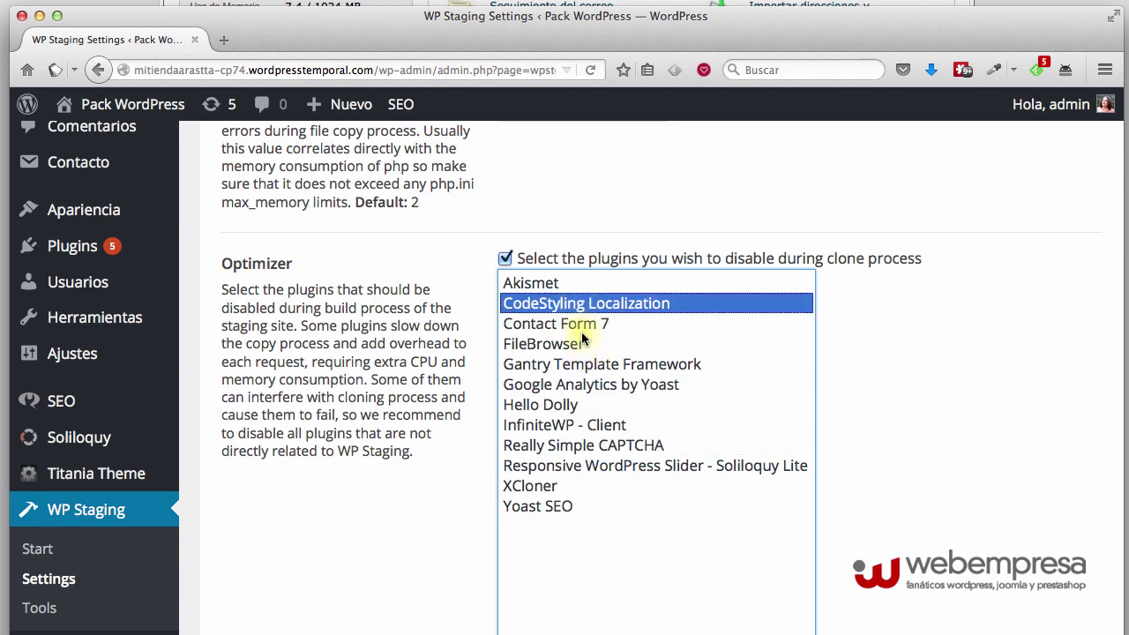
{"action": "left_click", "coordinate": [594, 442]}
{"action": "left_click", "coordinate": [589, 444], "text": "super"}
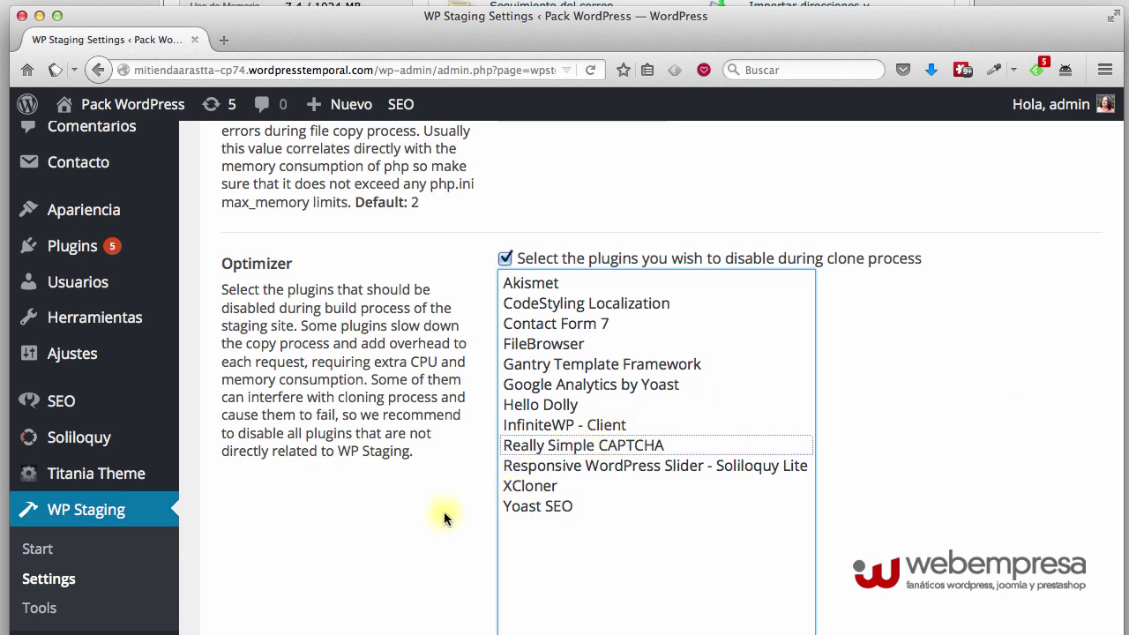
{"action": "left_click", "coordinate": [505, 260]}
Step: Try out the Disable admin authorization option
{"action": "scroll", "coordinate": [347, 412], "scroll_direction": "down", "scroll_amount": 3}
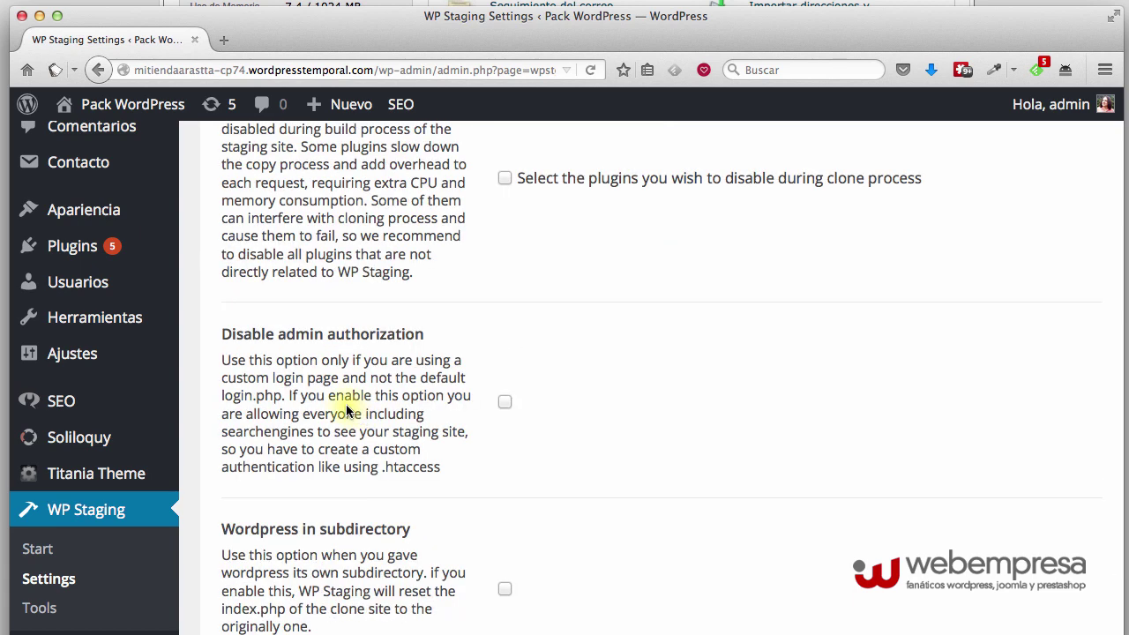
{"action": "left_click", "coordinate": [504, 403]}
{"action": "scroll", "coordinate": [565, 408], "scroll_direction": "up", "scroll_amount": 1}
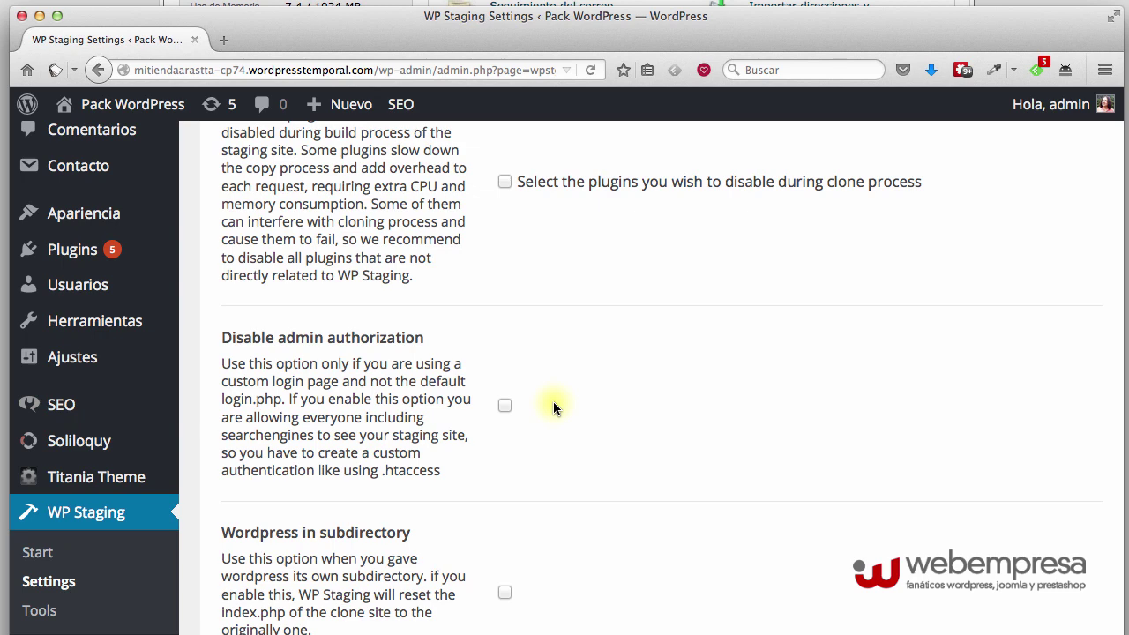
Step: Enable the Wordpress in subdirectory option
{"action": "scroll", "coordinate": [371, 431], "scroll_direction": "down", "scroll_amount": 4}
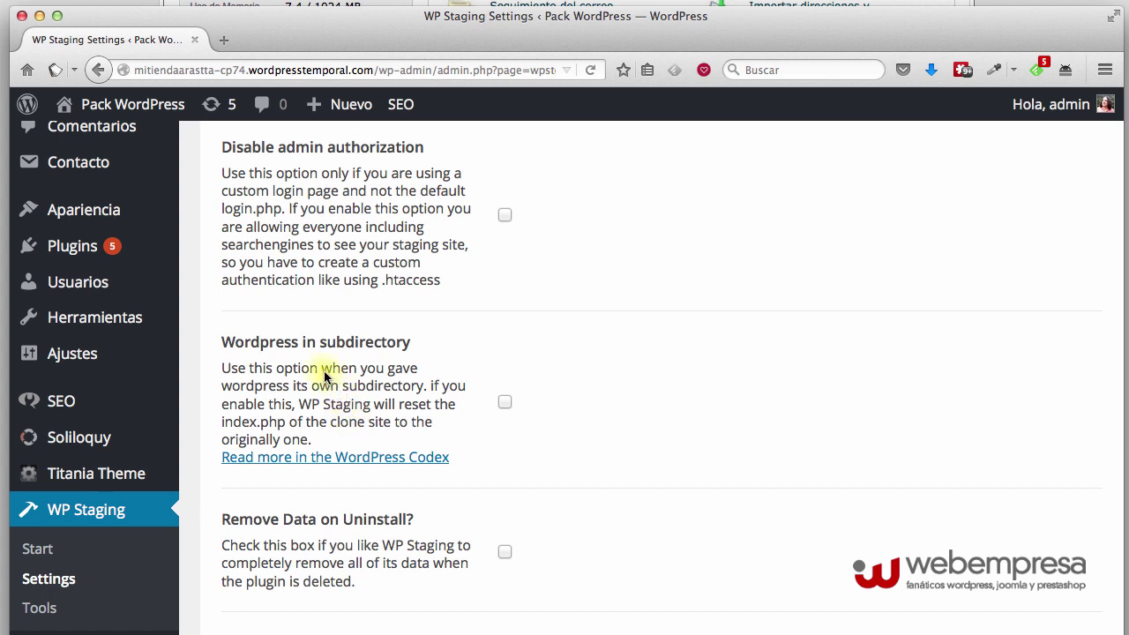
{"action": "left_click", "coordinate": [505, 403]}
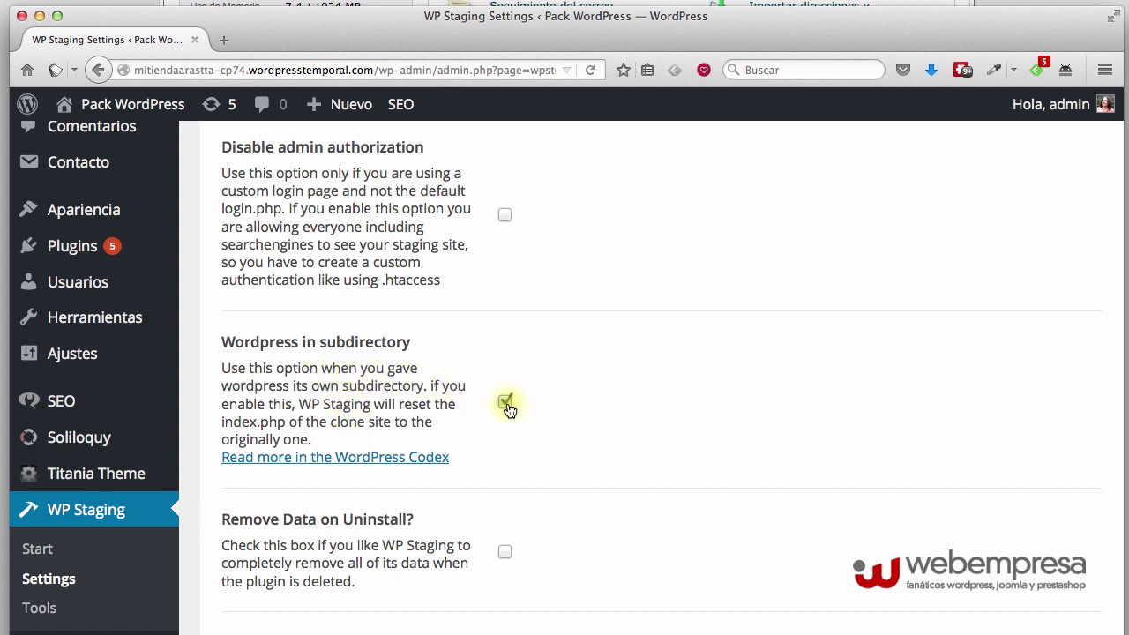
{"action": "left_click", "coordinate": [504, 404]}
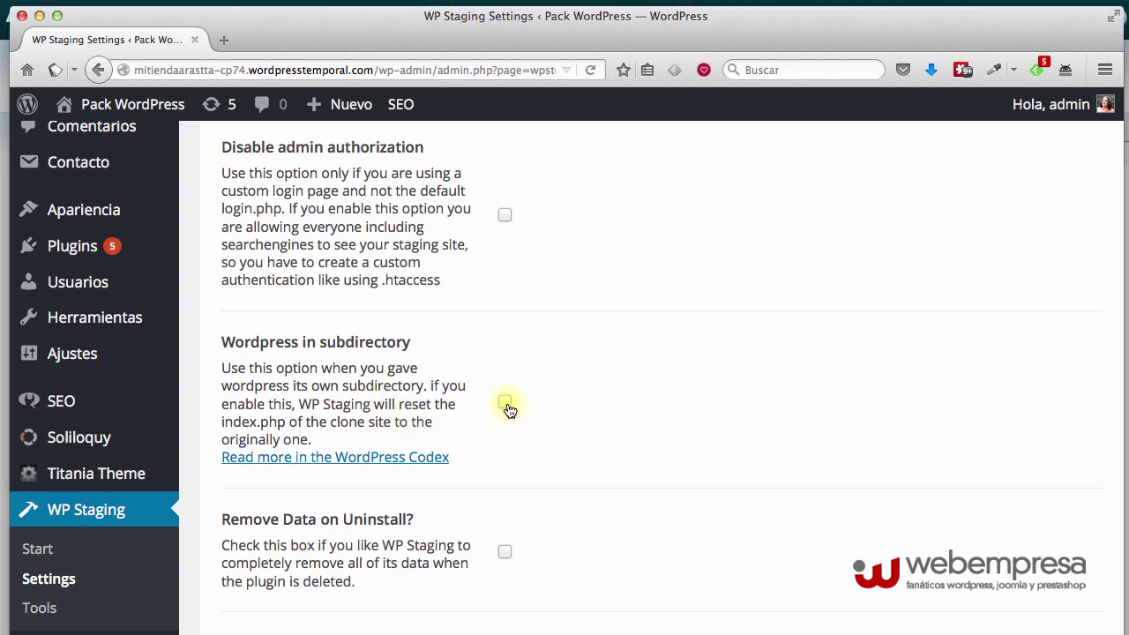
{"action": "left_click", "coordinate": [508, 408]}
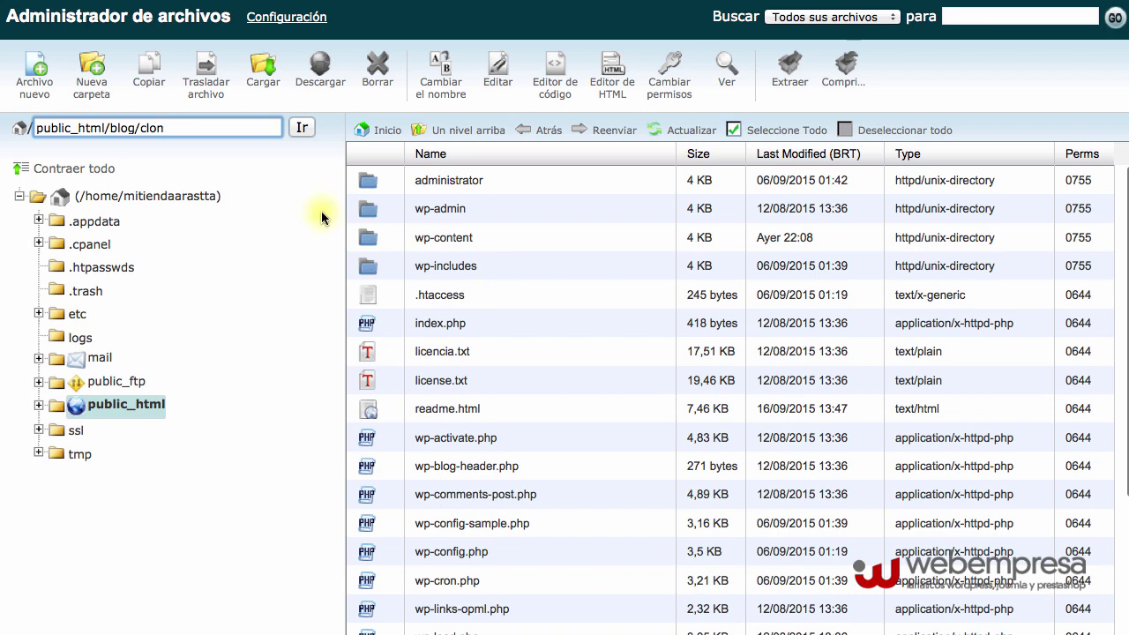
Step: Switch to the hosting file manager and highlight the blog/clon part of the public_html/blog/clon path
{"action": "left_click", "coordinate": [113, 128]}
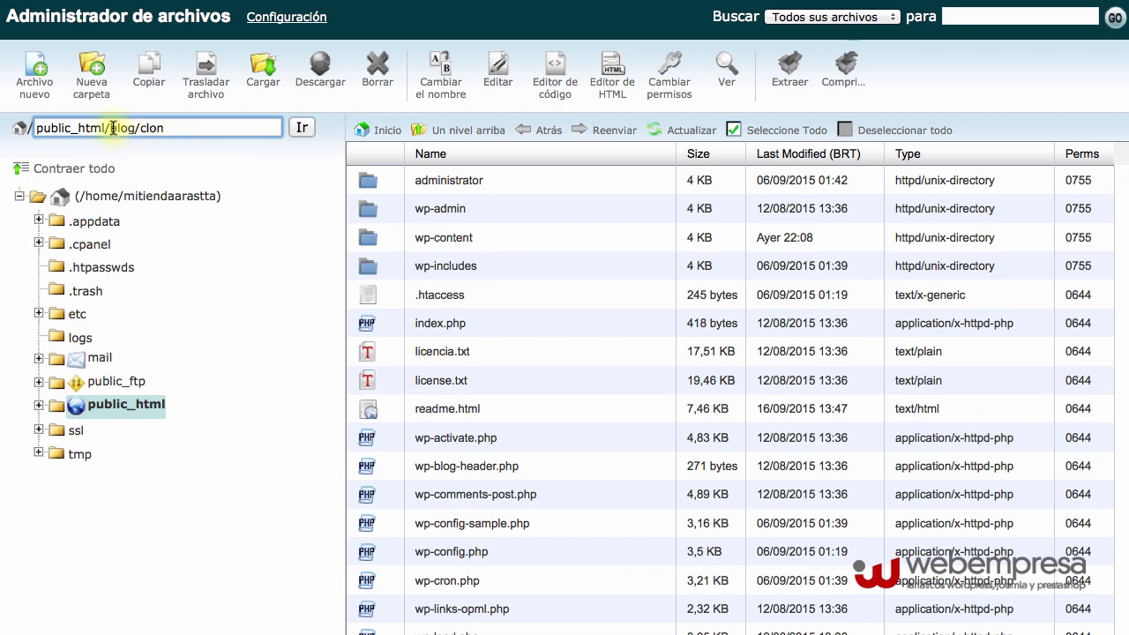
{"action": "left_click_drag", "start_coordinate": [113, 128], "coordinate": [260, 131]}
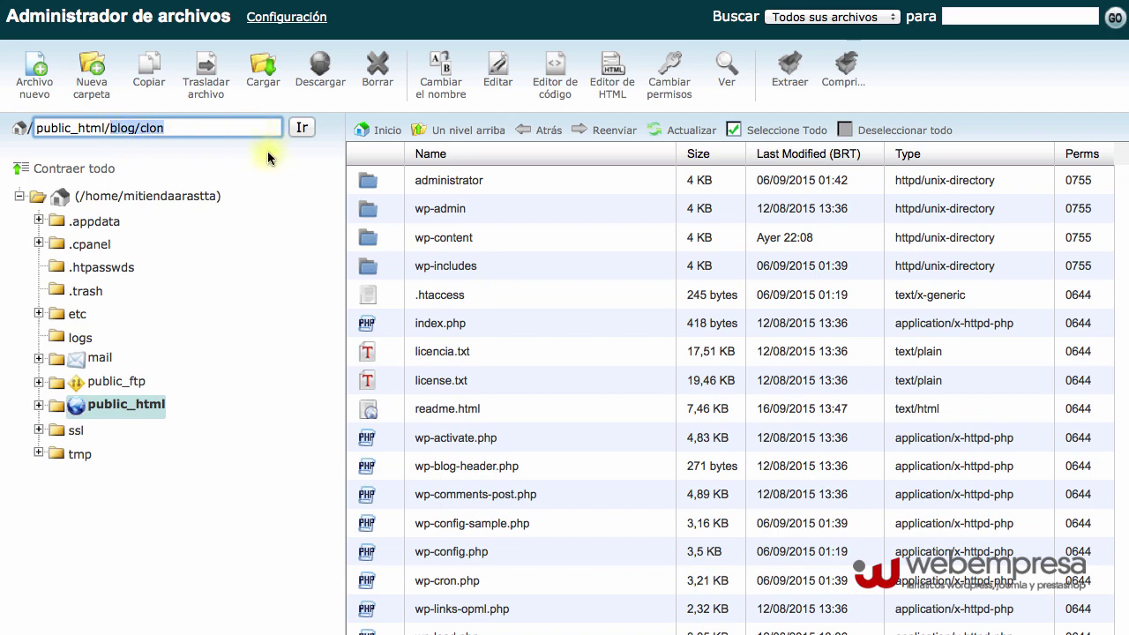
{"action": "type", "text": "clon"}
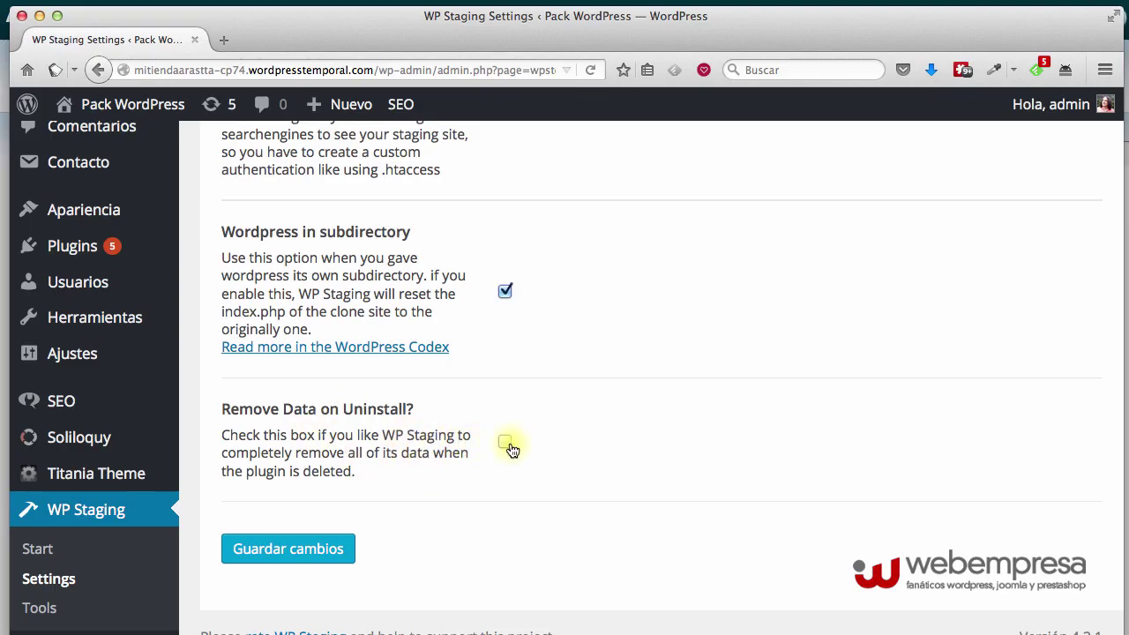
Step: Leave Remove Data on Uninstall disabled after toggling it, and save the WP Staging settings
{"action": "left_click", "coordinate": [506, 442]}
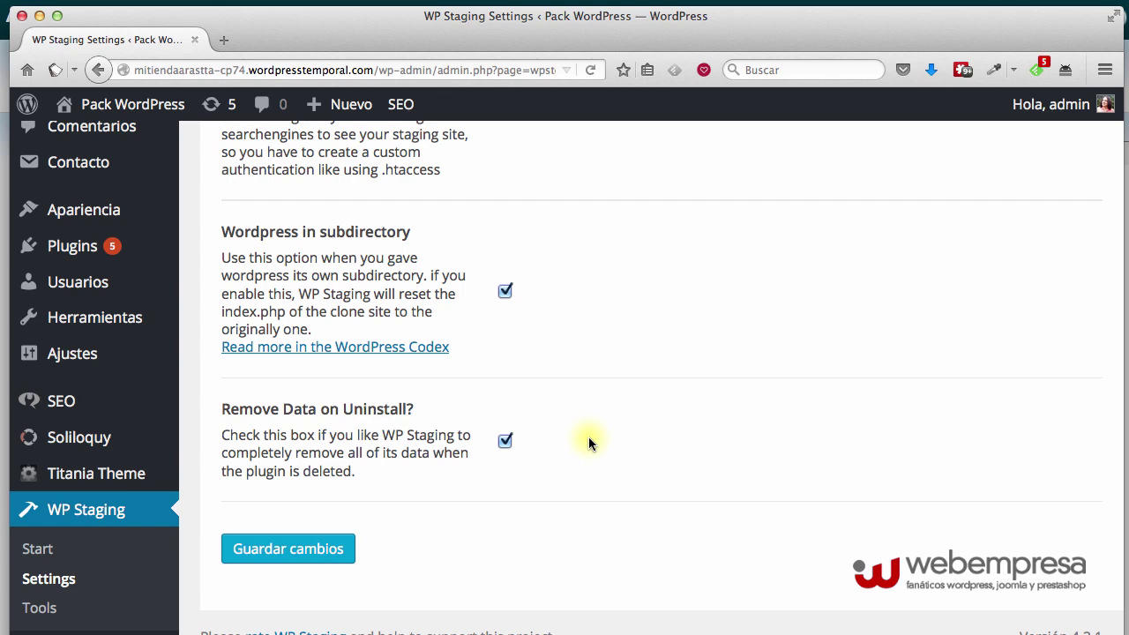
{"action": "left_click", "coordinate": [504, 441]}
{"action": "left_click", "coordinate": [293, 553]}
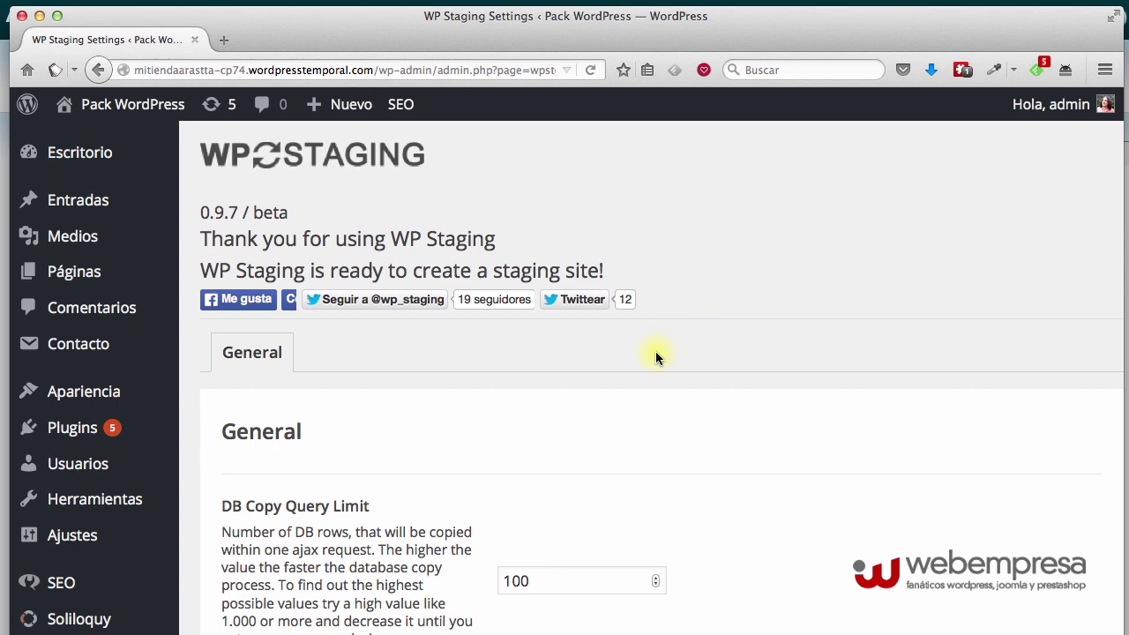
Step: Start creating a new staging site in WP Staging and name it clon
{"action": "scroll", "coordinate": [656, 356], "scroll_direction": "down", "scroll_amount": 5}
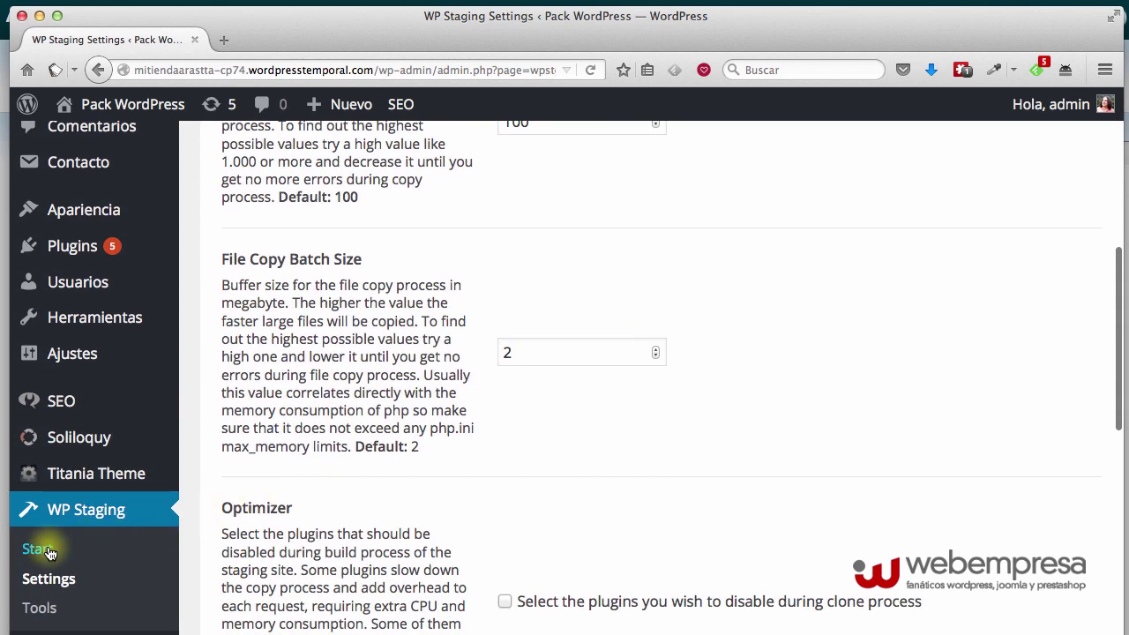
{"action": "left_click", "coordinate": [49, 553]}
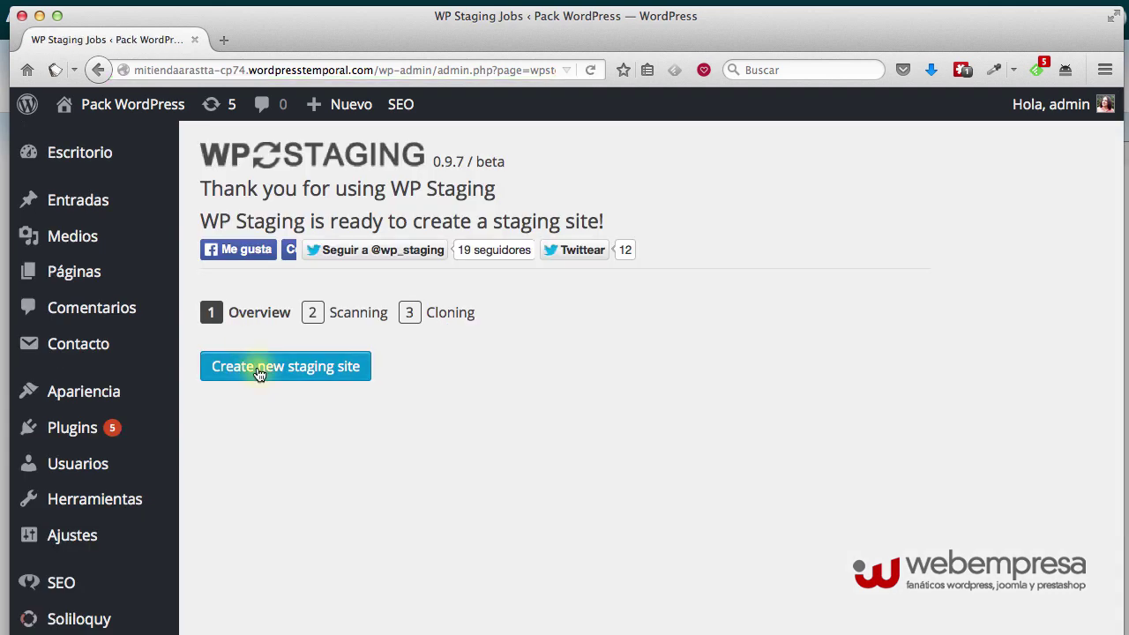
{"action": "left_click", "coordinate": [259, 374]}
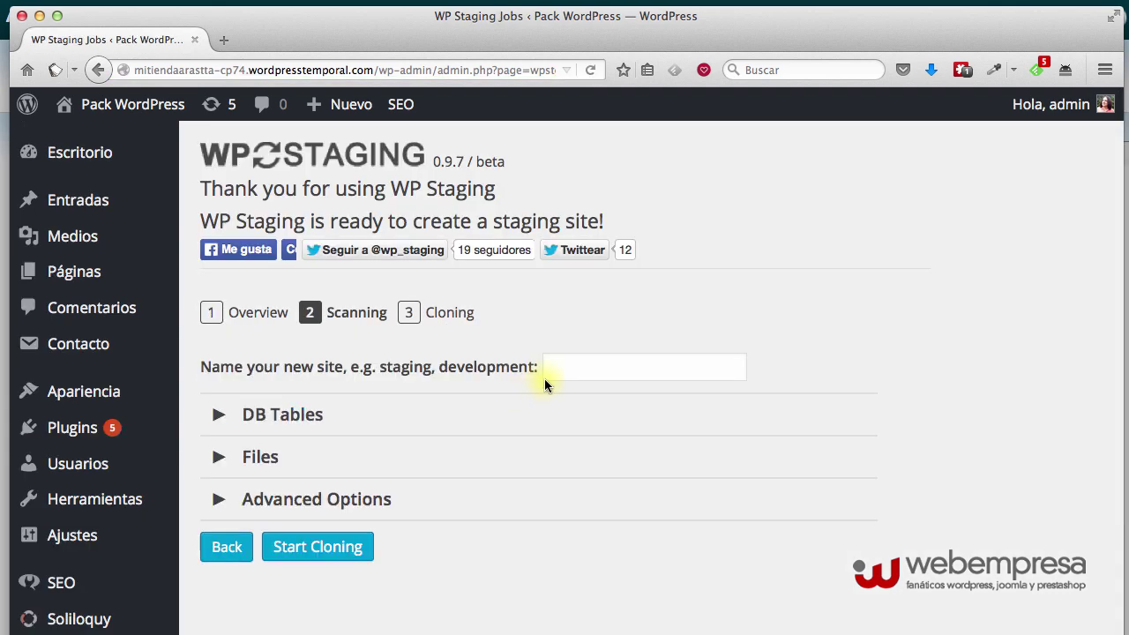
{"action": "left_click", "coordinate": [557, 369]}
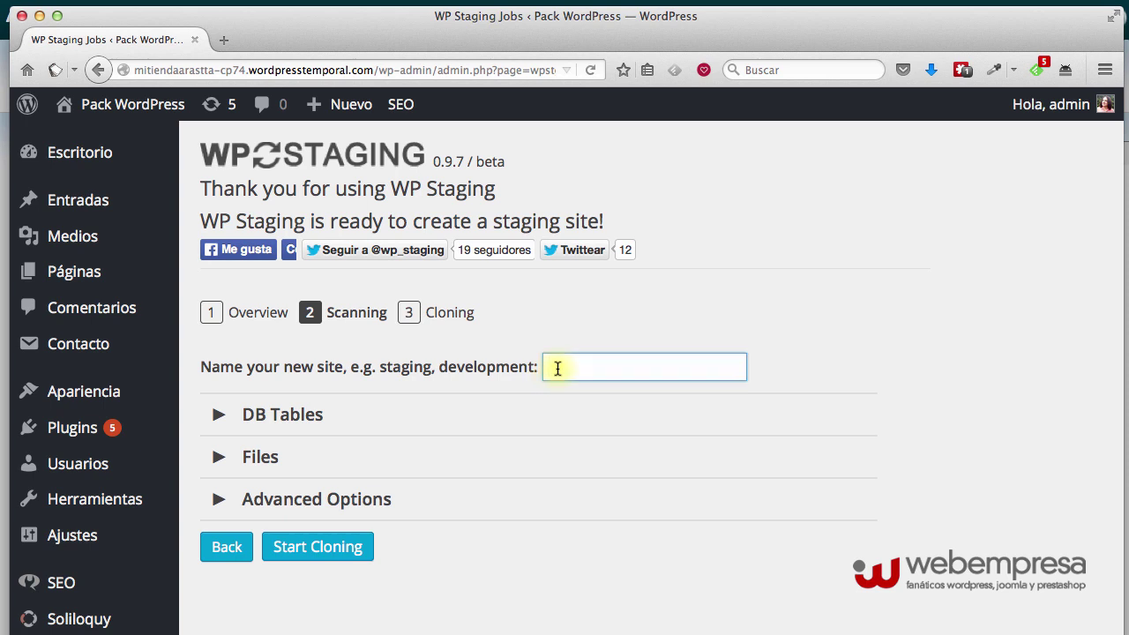
{"action": "type", "text": "clon"}
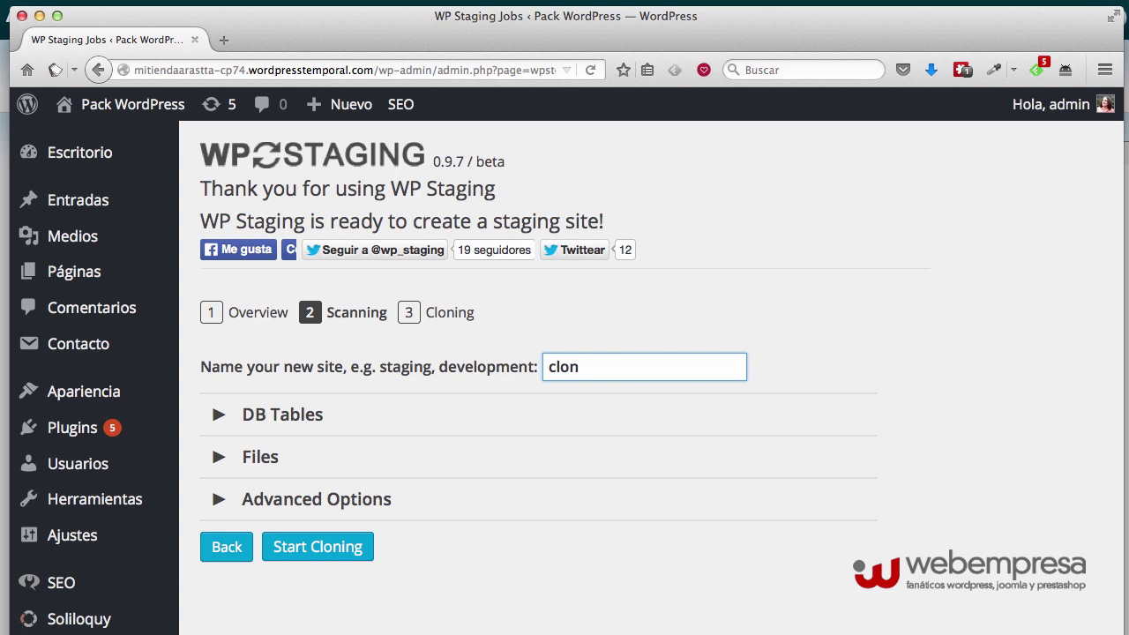
Step: Examine the DB Tables, Files and Advanced Options sections for the new staging site
{"action": "left_click", "coordinate": [220, 419]}
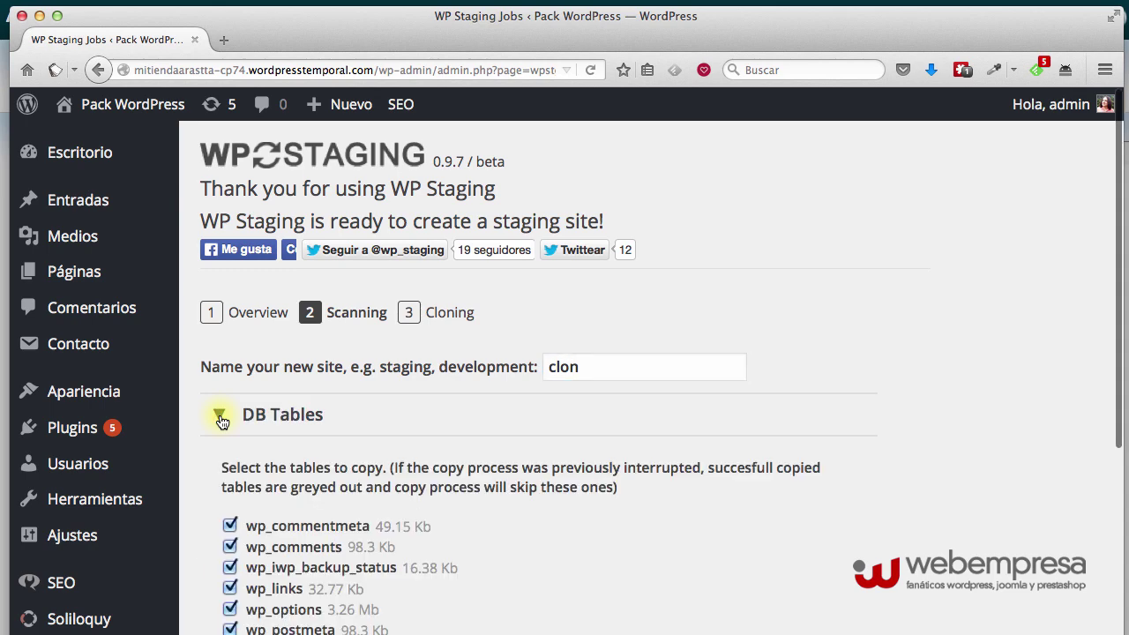
{"action": "scroll", "coordinate": [345, 486], "scroll_direction": "down", "scroll_amount": 5}
{"action": "left_click", "coordinate": [219, 234]}
{"action": "left_click", "coordinate": [212, 278]}
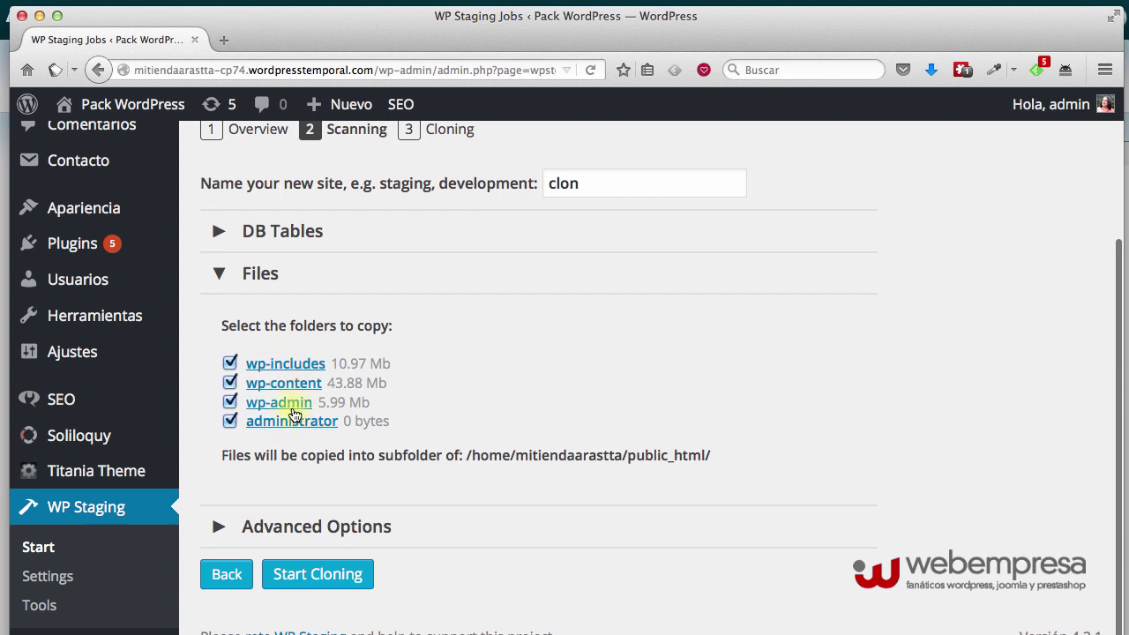
{"action": "left_click", "coordinate": [291, 423]}
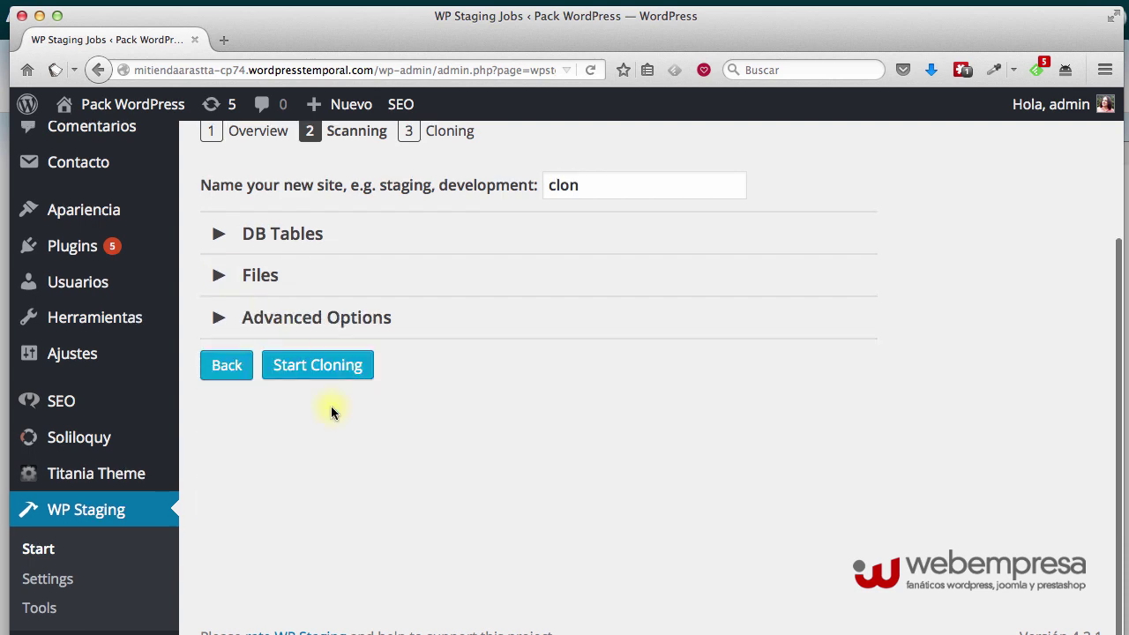
{"action": "left_click", "coordinate": [220, 318]}
{"action": "left_click", "coordinate": [220, 318]}
{"action": "scroll", "coordinate": [428, 459], "scroll_direction": "up", "scroll_amount": 3}
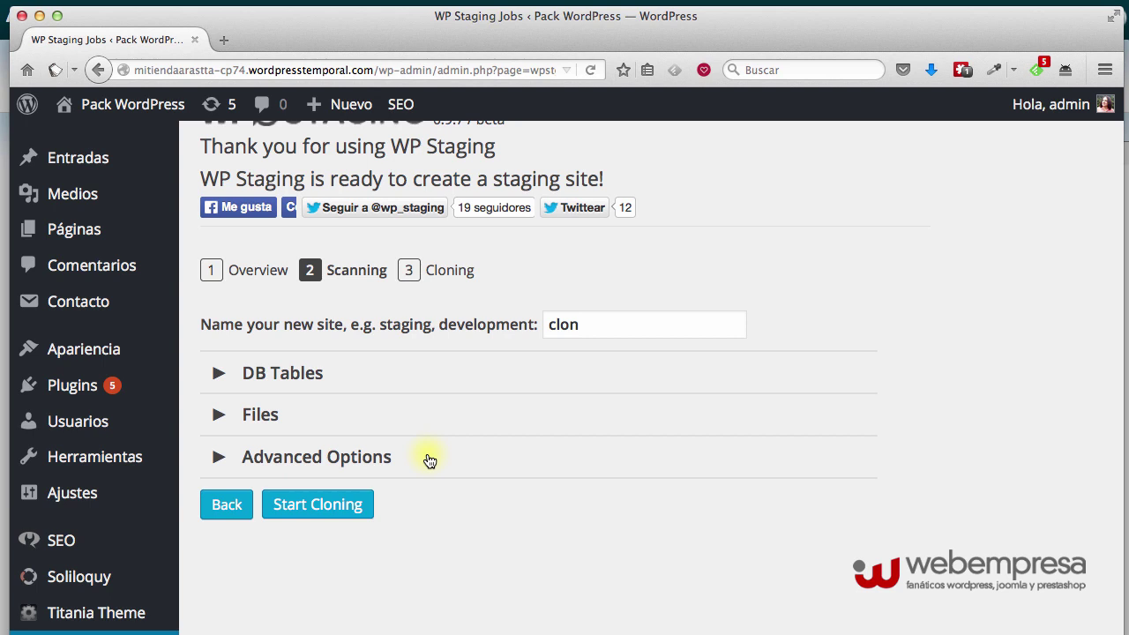
Step: Highlight the staging site's name clon and start the cloning process
{"action": "double_click", "coordinate": [549, 328]}
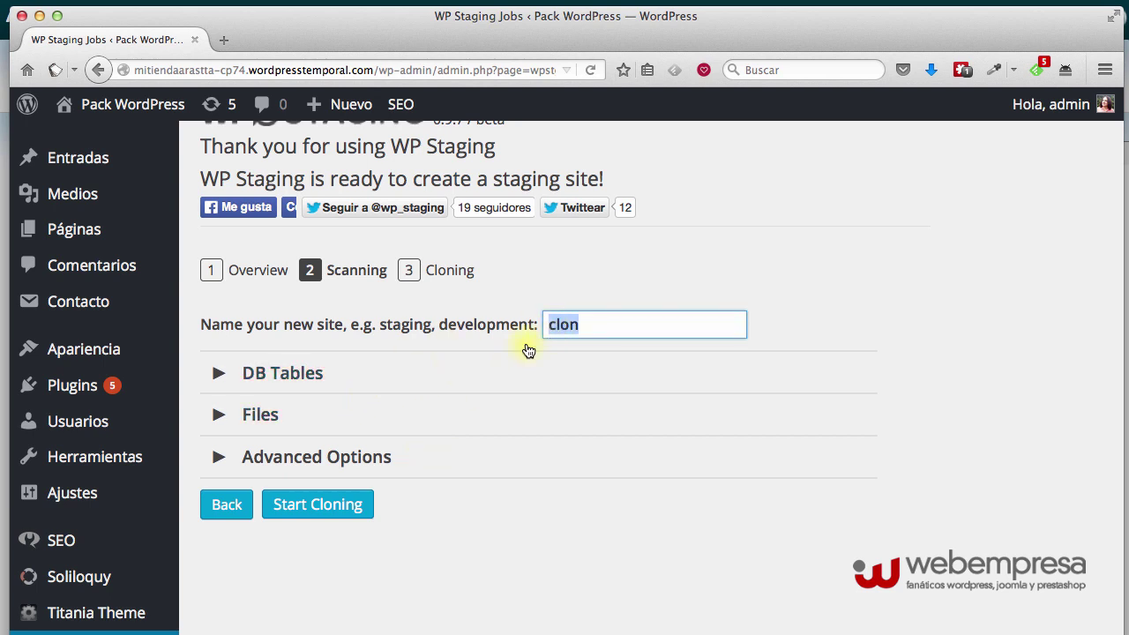
{"action": "left_click", "coordinate": [298, 510]}
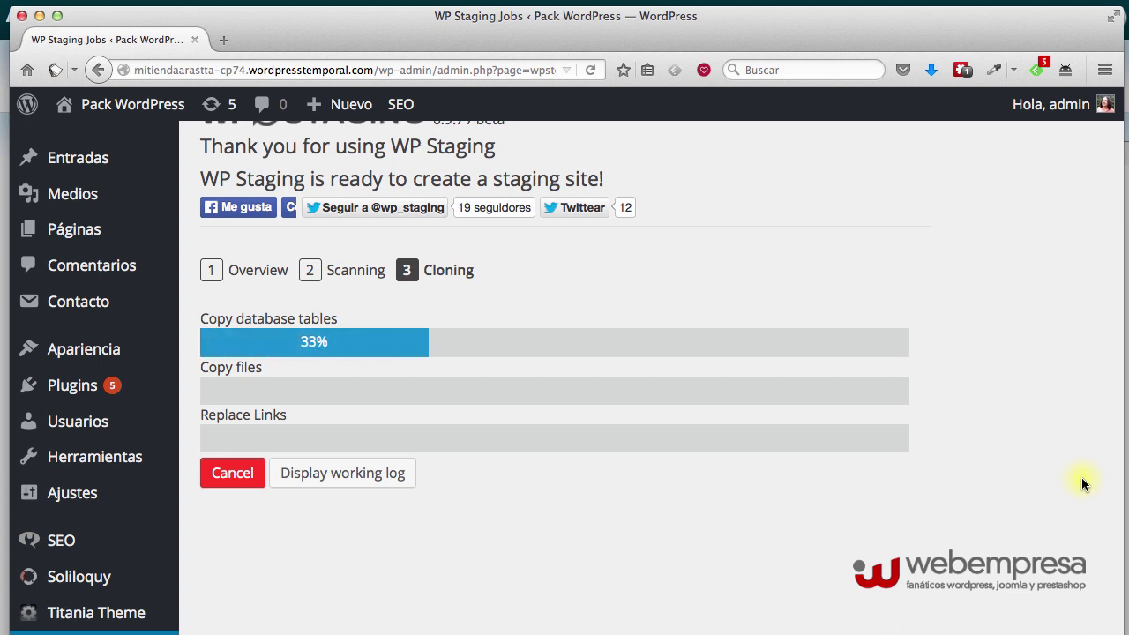
{"action": "scroll", "coordinate": [1083, 484], "scroll_direction": "up", "scroll_amount": 1}
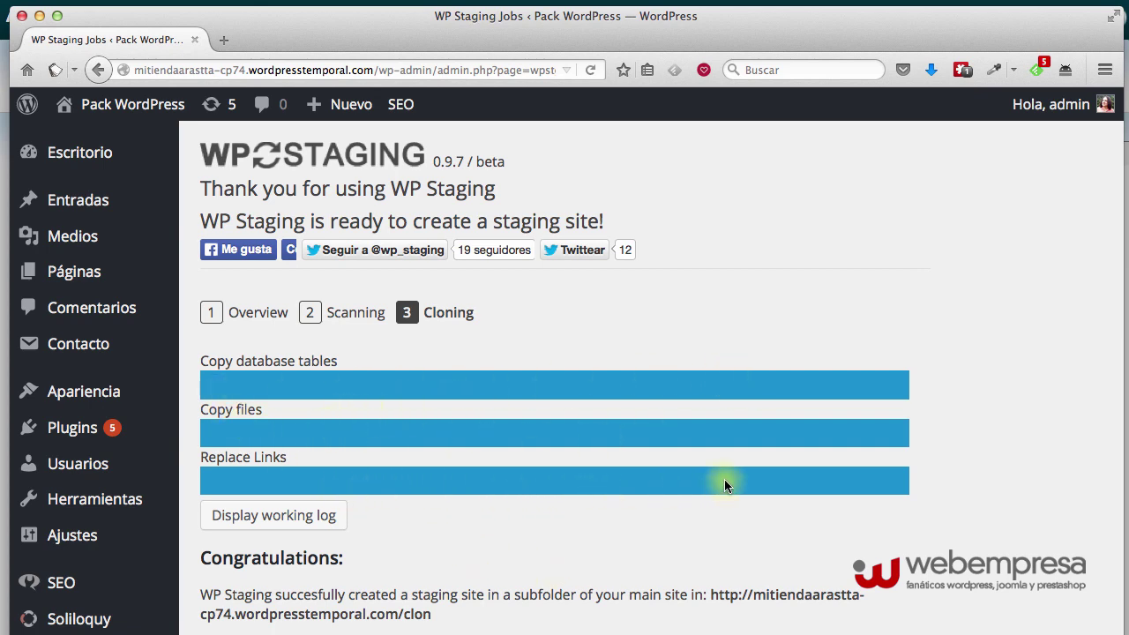
Step: Highlight the Congratulations heading and the clone's URL, and open the staging site
{"action": "scroll", "coordinate": [649, 472], "scroll_direction": "down", "scroll_amount": 1}
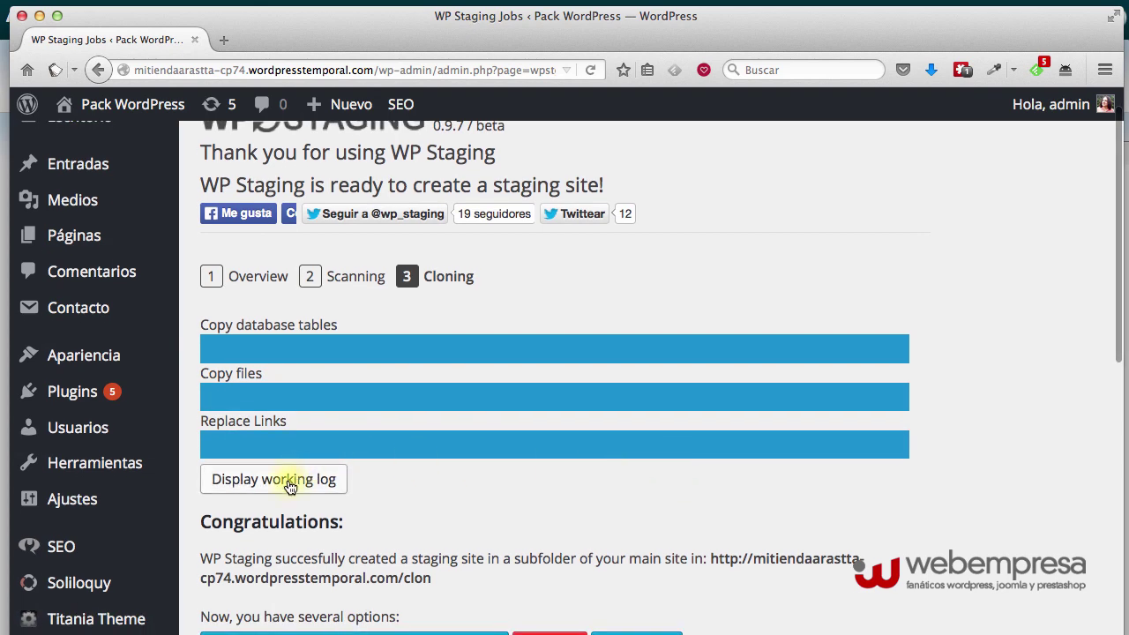
{"action": "triple_click", "coordinate": [263, 524]}
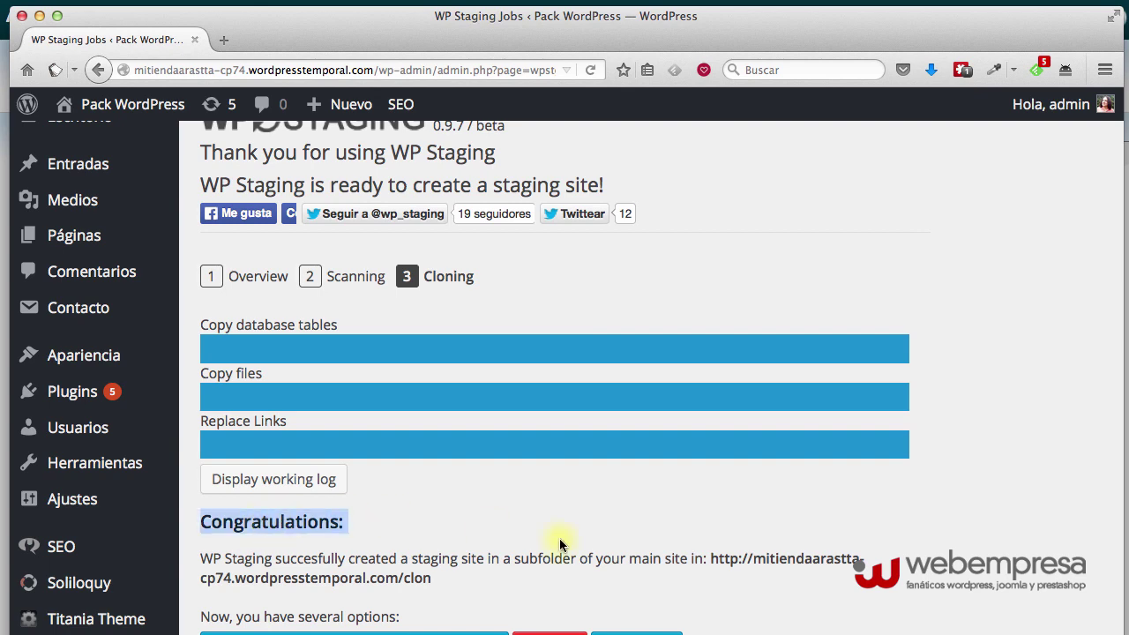
{"action": "left_click_drag", "start_coordinate": [706, 561], "coordinate": [713, 583]}
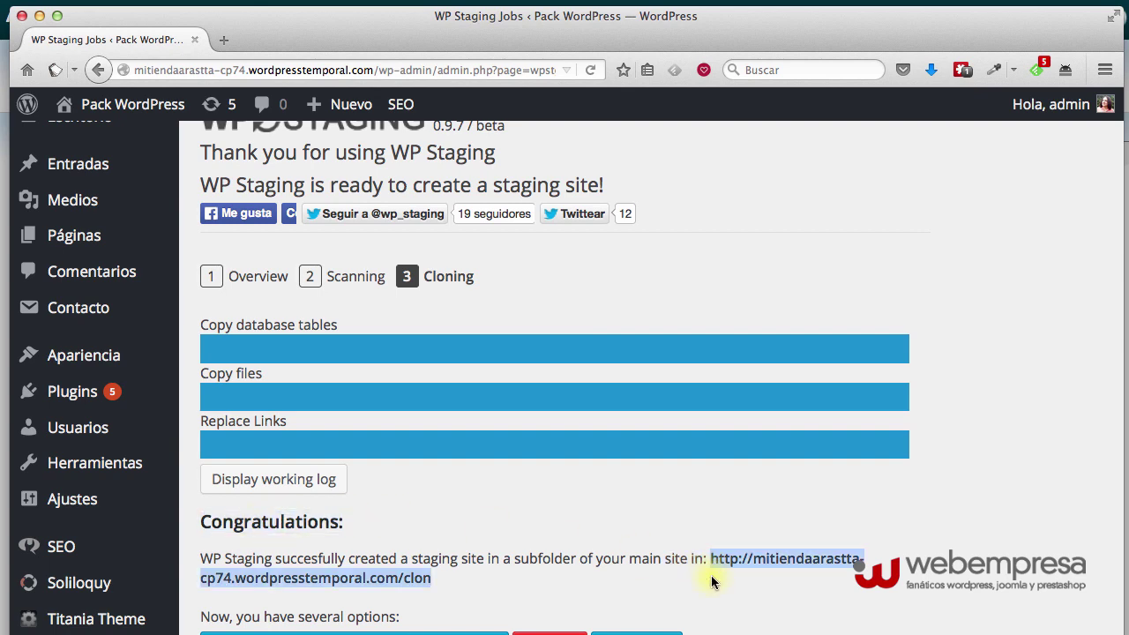
{"action": "scroll", "coordinate": [713, 580], "scroll_direction": "down", "scroll_amount": 3}
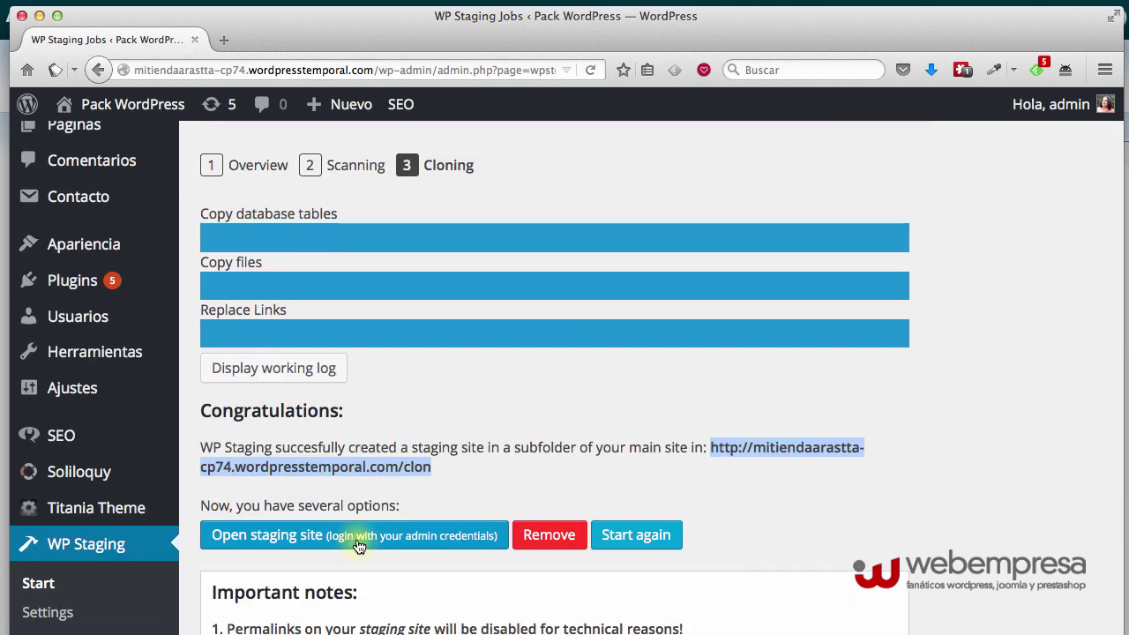
{"action": "left_click", "coordinate": [359, 546]}
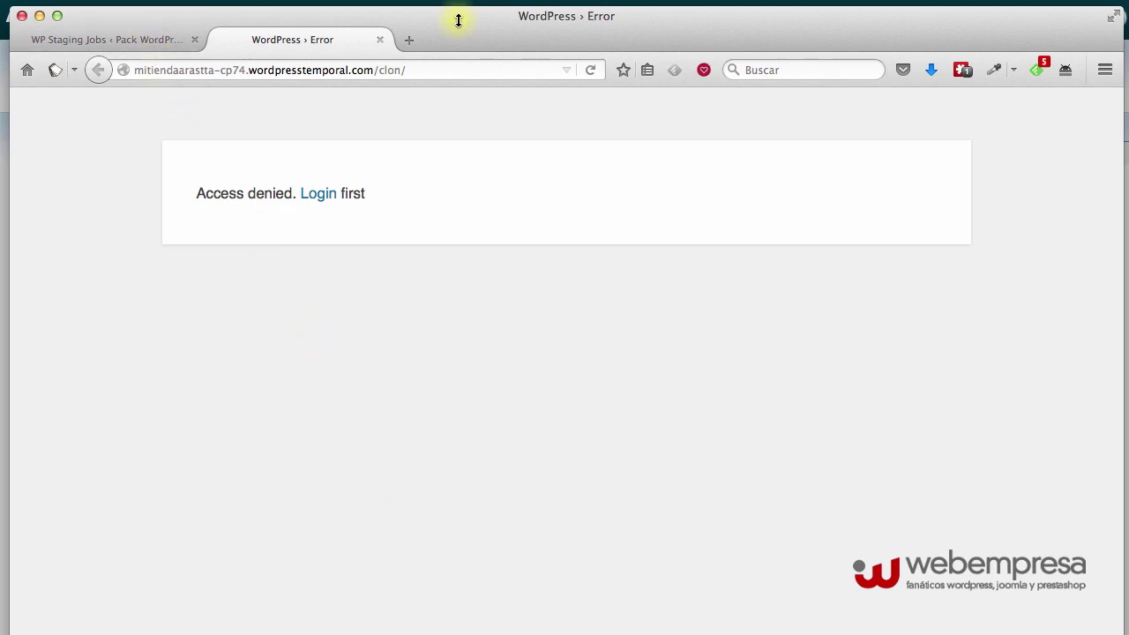
Step: Check the Disable admin authorization option in the original site's WP Staging settings, and highlight clon/ in the staging site's address
{"action": "left_click", "coordinate": [148, 42]}
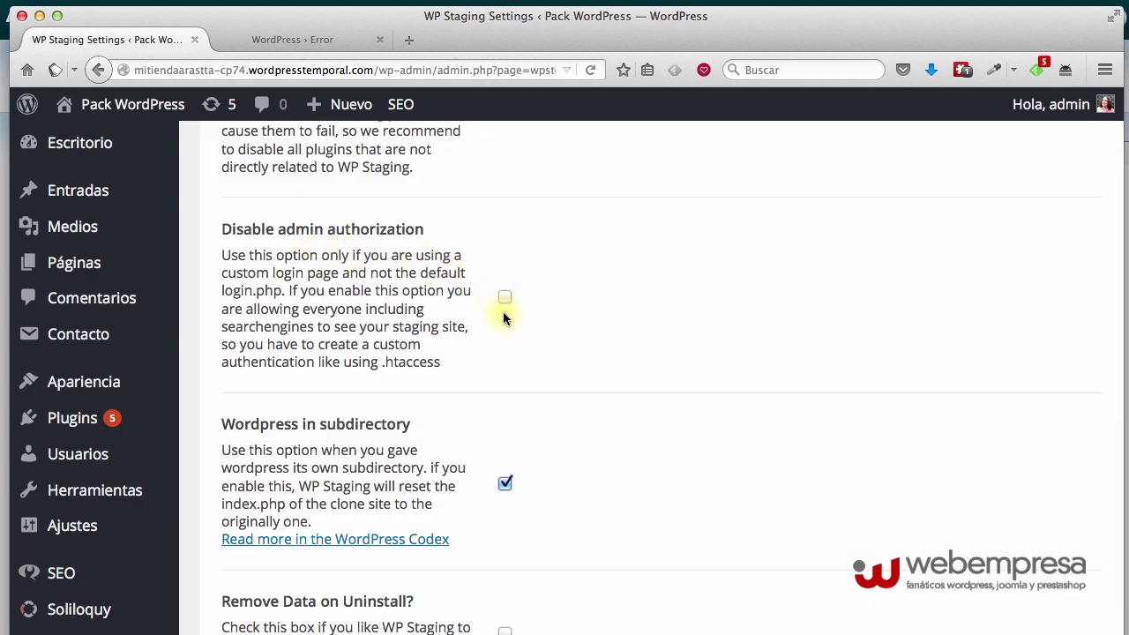
{"action": "left_click", "coordinate": [300, 41]}
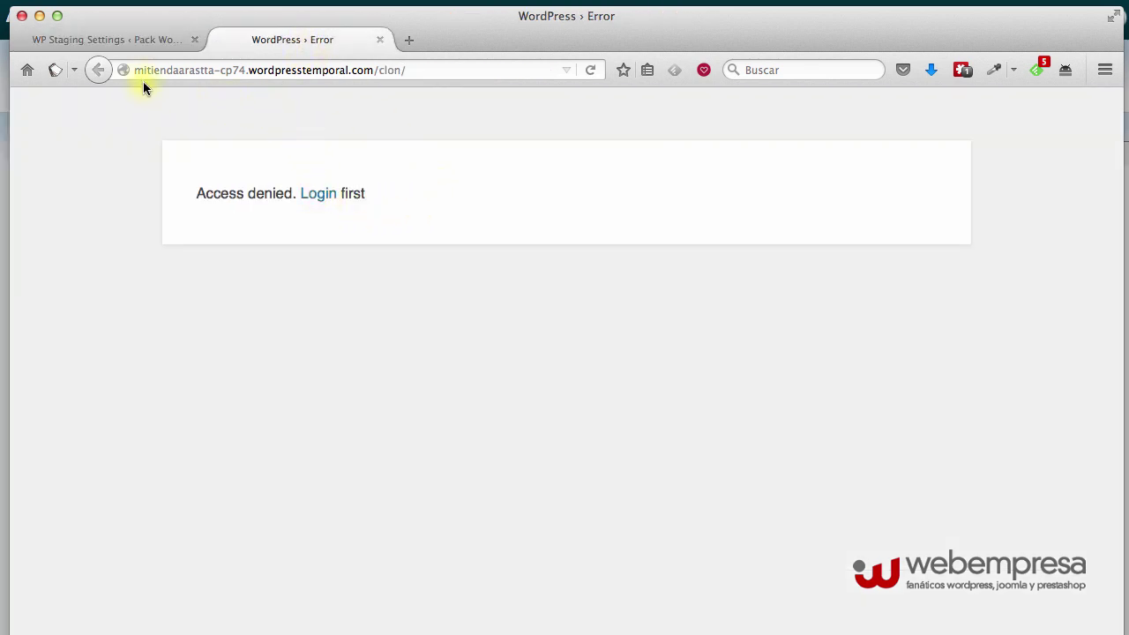
{"action": "left_click_drag", "start_coordinate": [378, 71], "coordinate": [398, 82]}
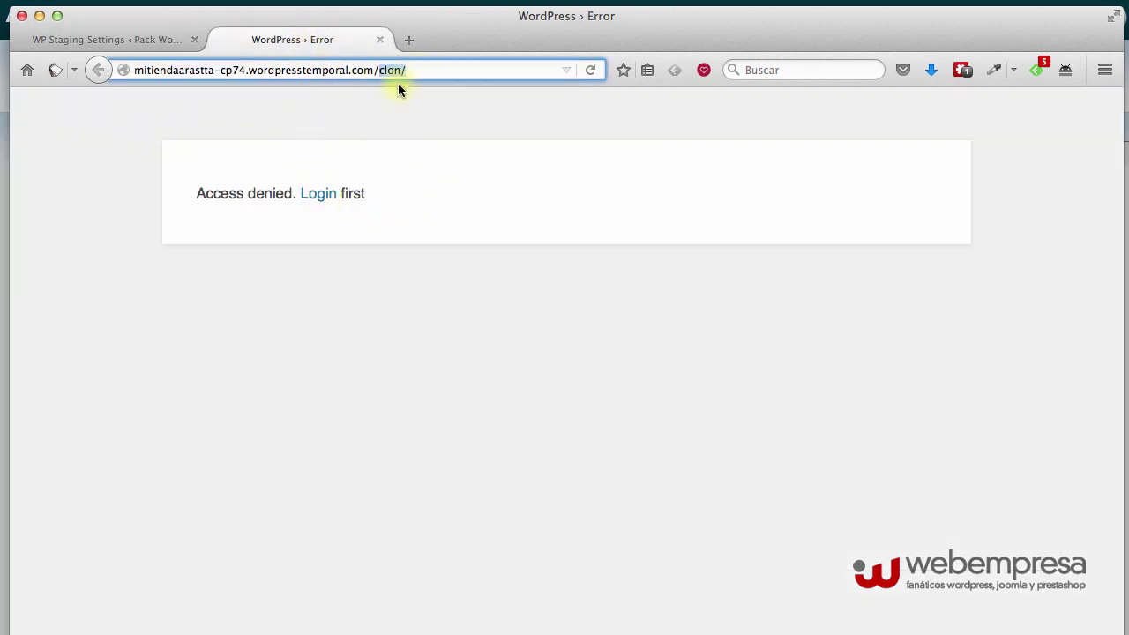
Step: Log in to the clone's dashboard through its clon/wp-login.php page
{"action": "left_click", "coordinate": [319, 193]}
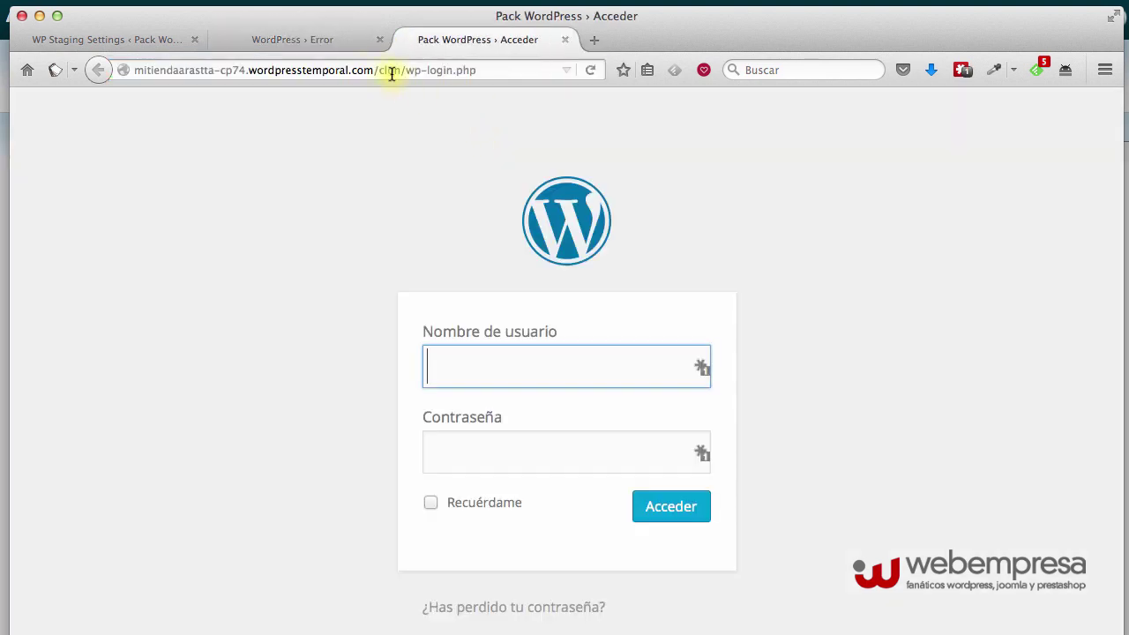
{"action": "left_click_drag", "start_coordinate": [377, 70], "coordinate": [513, 69]}
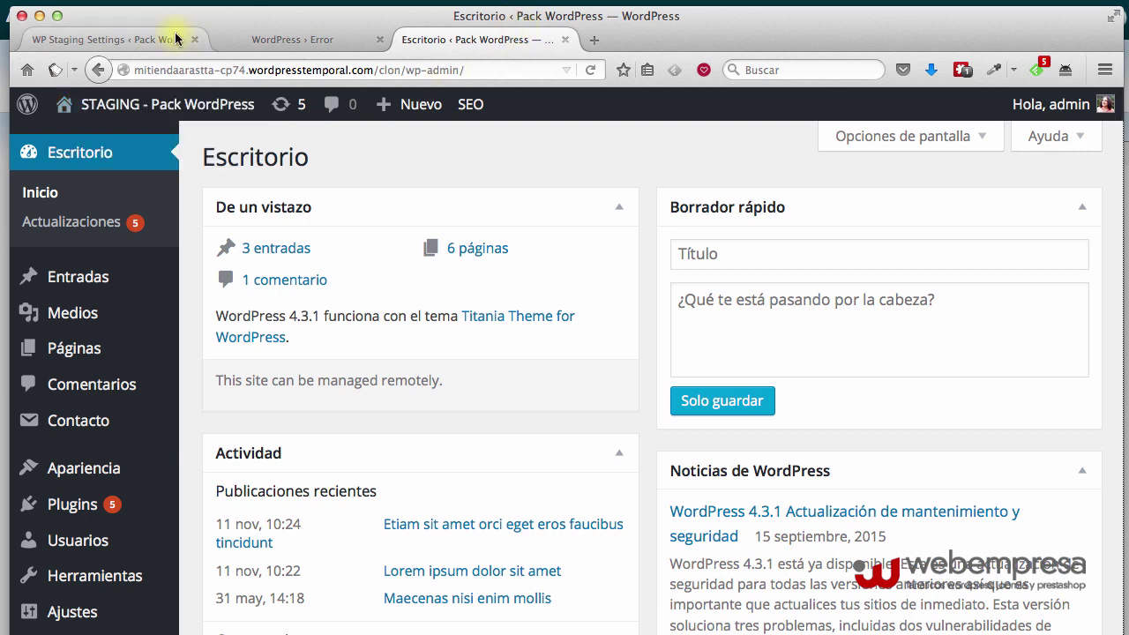
Step: Compare the site title in the original site's admin bar with the one in the staging dashboard
{"action": "left_click", "coordinate": [146, 43]}
{"action": "mouse_move", "coordinate": [128, 116]}
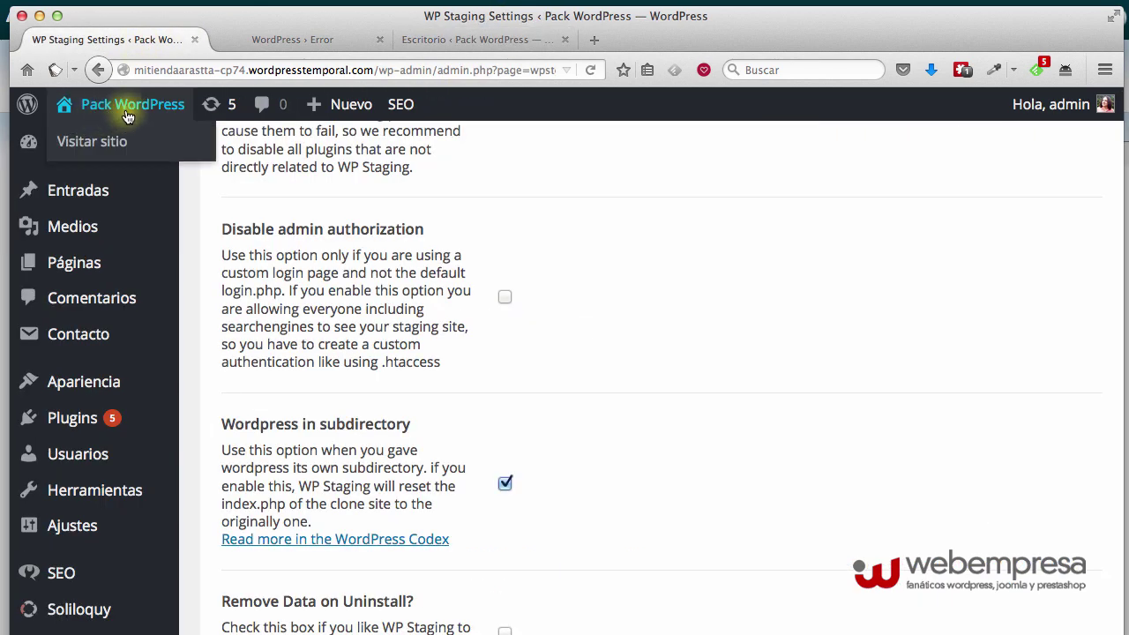
{"action": "left_click", "coordinate": [454, 41]}
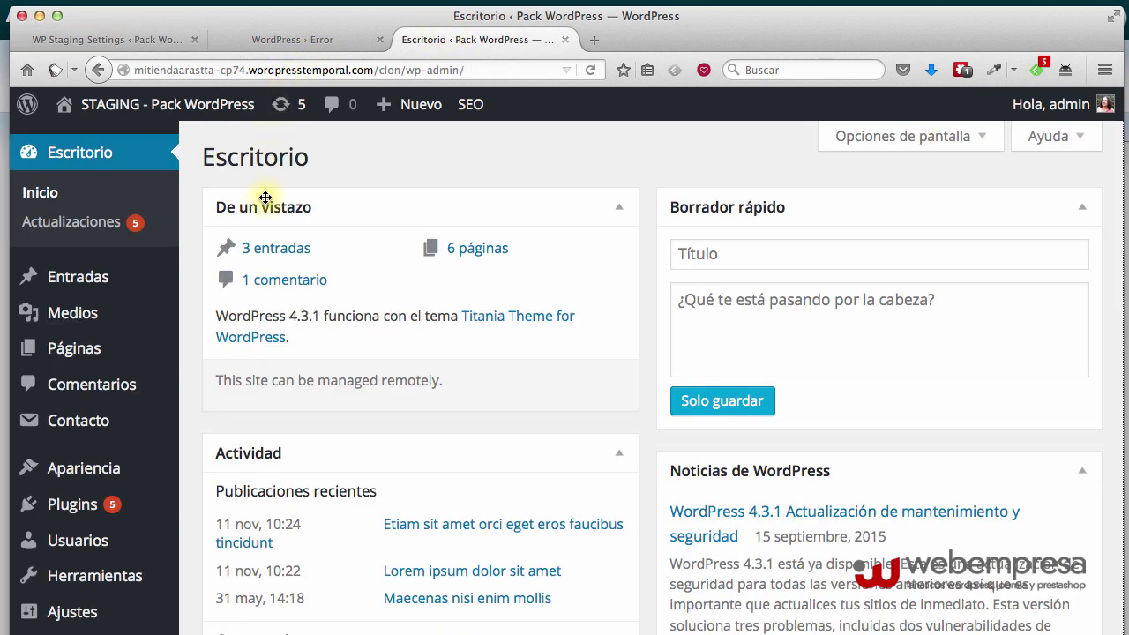
{"action": "mouse_move", "coordinate": [88, 110]}
Step: Set the admin color scheme to Amanecer in the staging site's user profile and save the profile
{"action": "scroll", "coordinate": [101, 423], "scroll_direction": "down", "scroll_amount": 5}
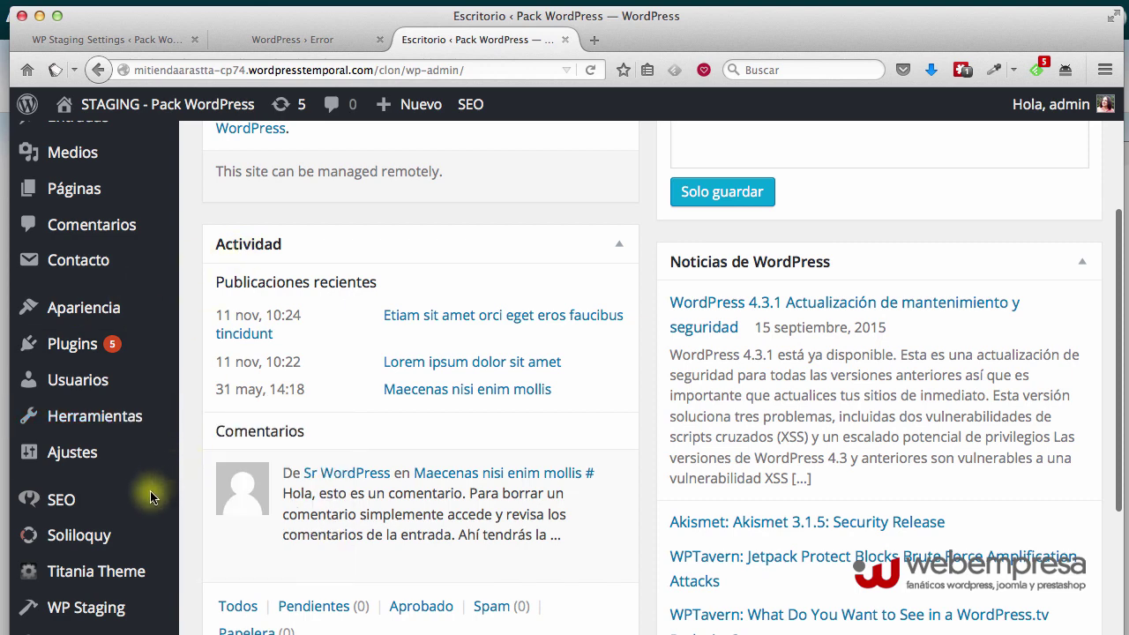
{"action": "scroll", "coordinate": [119, 468], "scroll_direction": "down", "scroll_amount": 1}
{"action": "scroll", "coordinate": [116, 466], "scroll_direction": "down", "scroll_amount": 4}
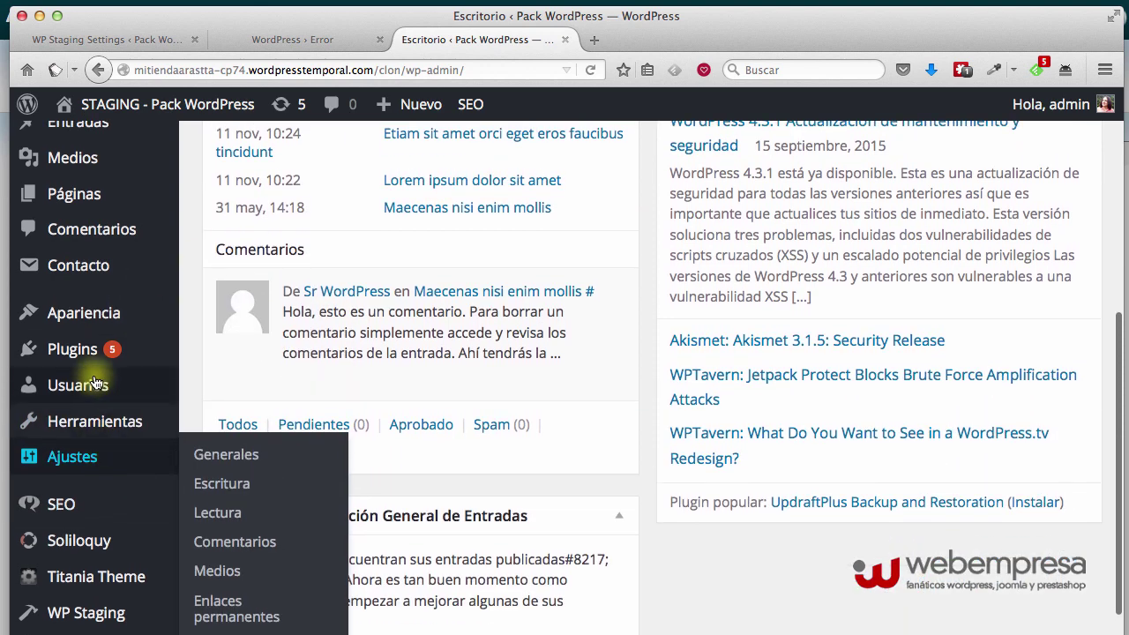
{"action": "mouse_move", "coordinate": [86, 383]}
{"action": "left_click", "coordinate": [225, 445]}
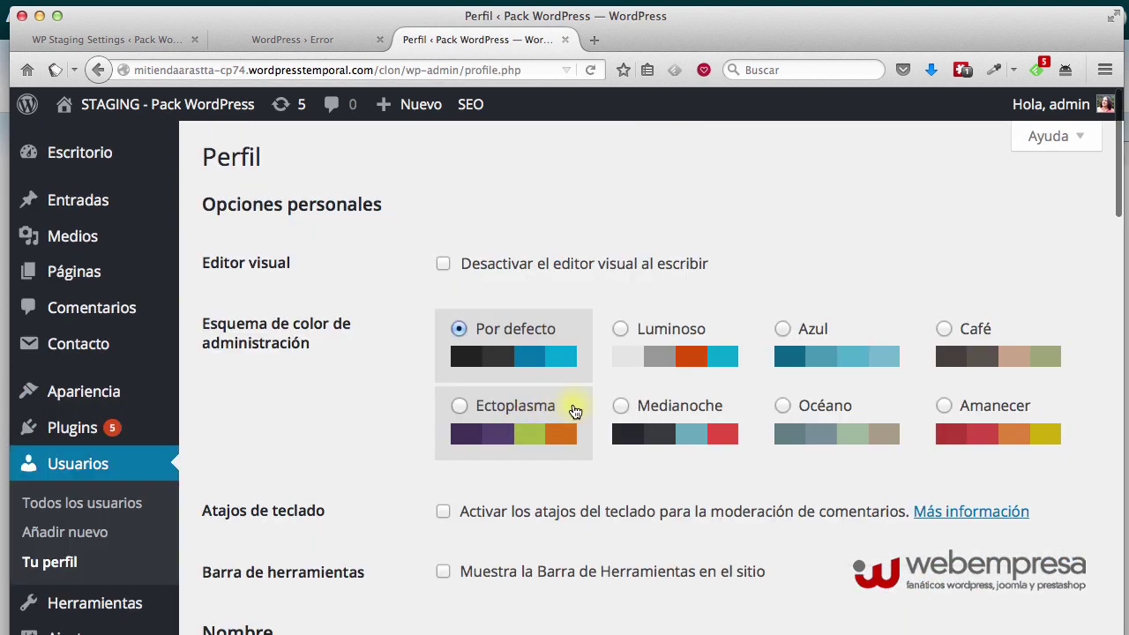
{"action": "left_click", "coordinate": [944, 405]}
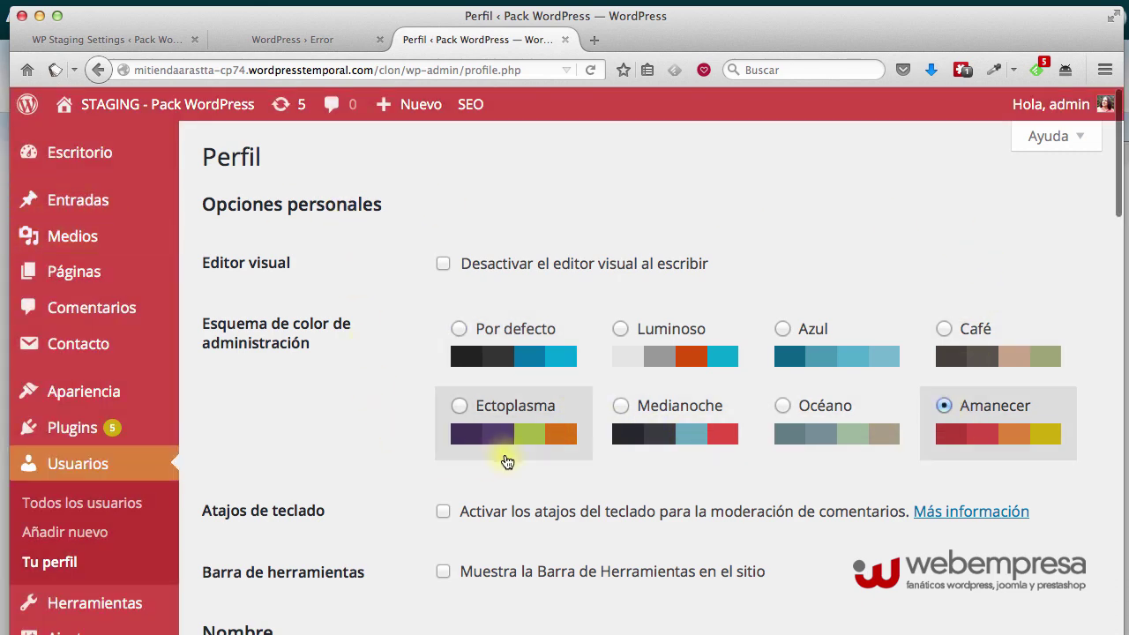
{"action": "scroll", "coordinate": [353, 438], "scroll_direction": "down", "scroll_amount": 15}
{"action": "left_click", "coordinate": [296, 563]}
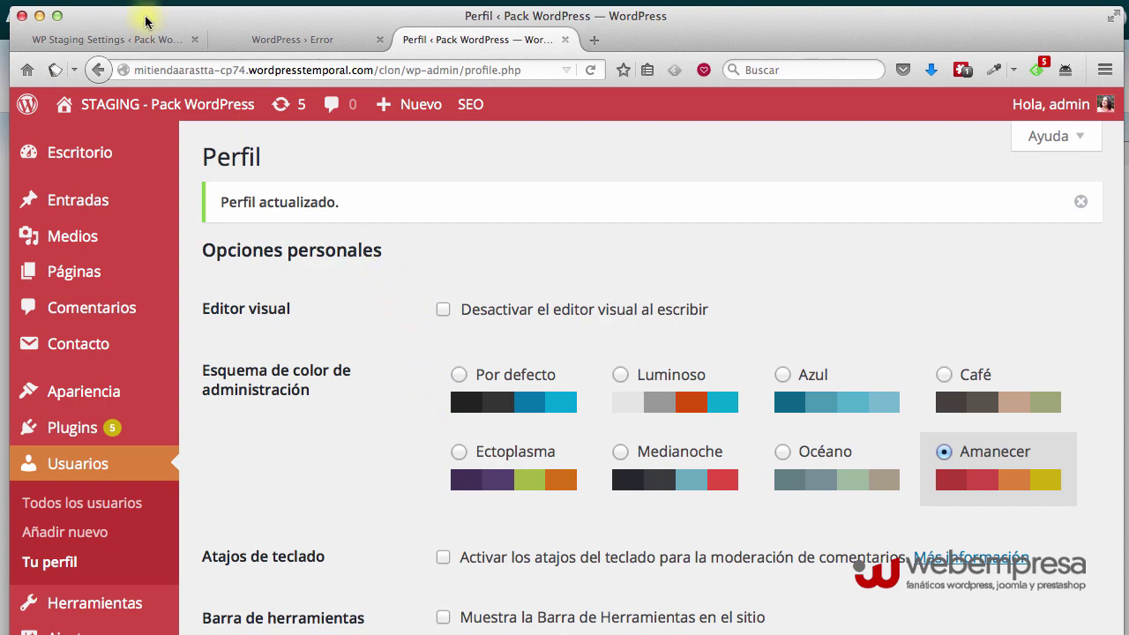
Step: Compare the original and cloned admin areas, including the site addresses under Ajustes generales, and highlight clon in the clone's site URL
{"action": "left_click", "coordinate": [91, 42]}
{"action": "scroll", "coordinate": [425, 313], "scroll_direction": "up", "scroll_amount": 15}
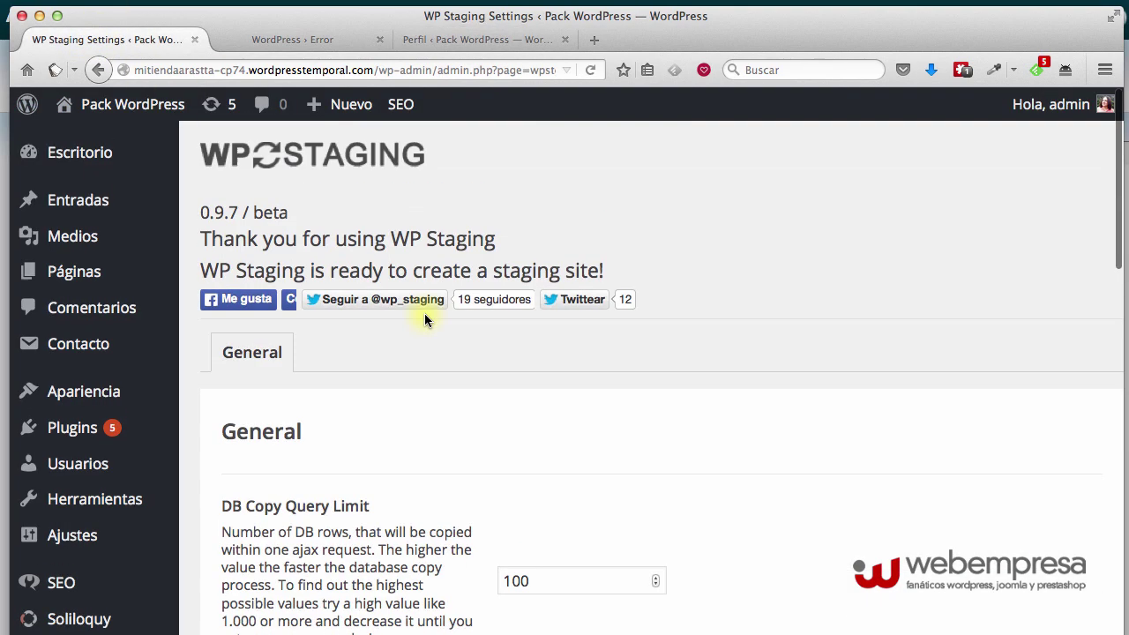
{"action": "left_click", "coordinate": [476, 39]}
{"action": "scroll", "coordinate": [321, 294], "scroll_direction": "down", "scroll_amount": 8}
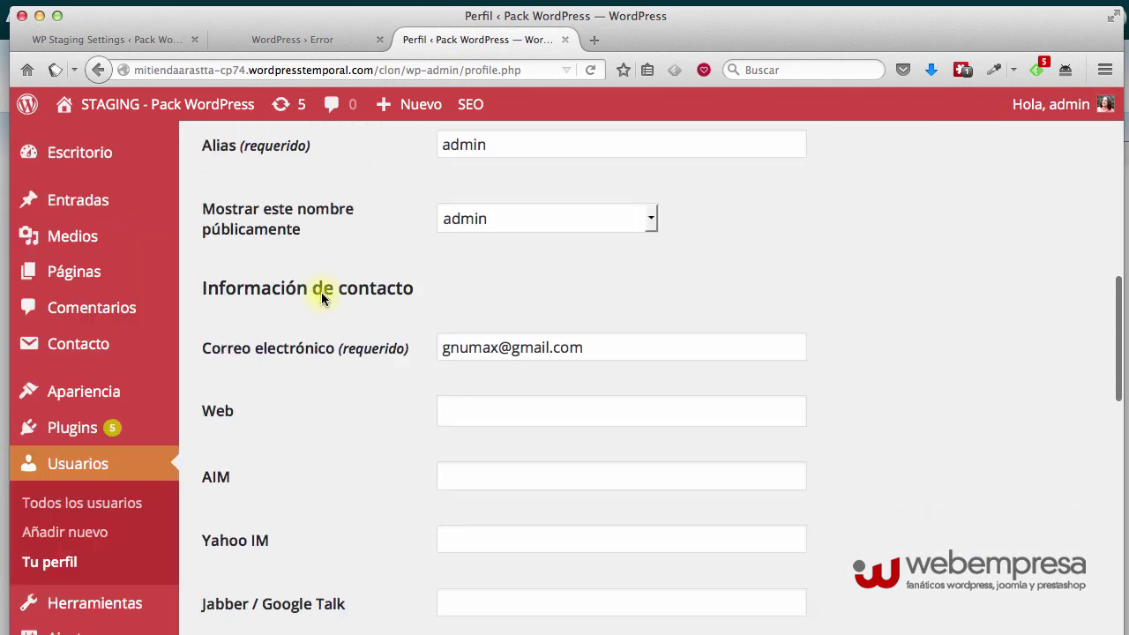
{"action": "scroll", "coordinate": [321, 298], "scroll_direction": "up", "scroll_amount": 8}
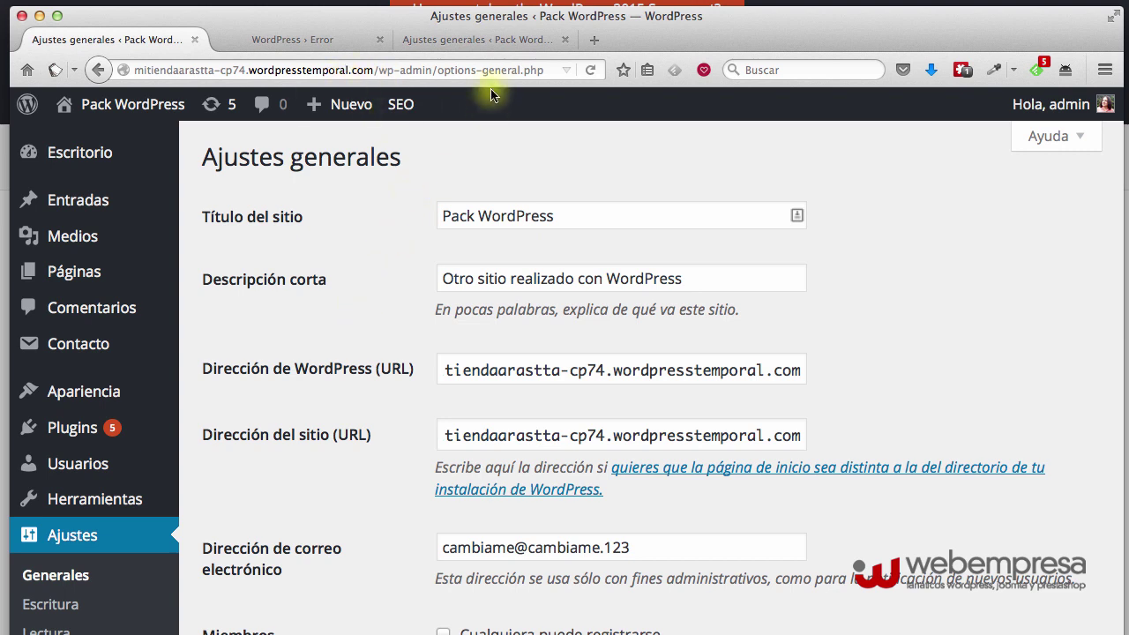
{"action": "left_click", "coordinate": [497, 43]}
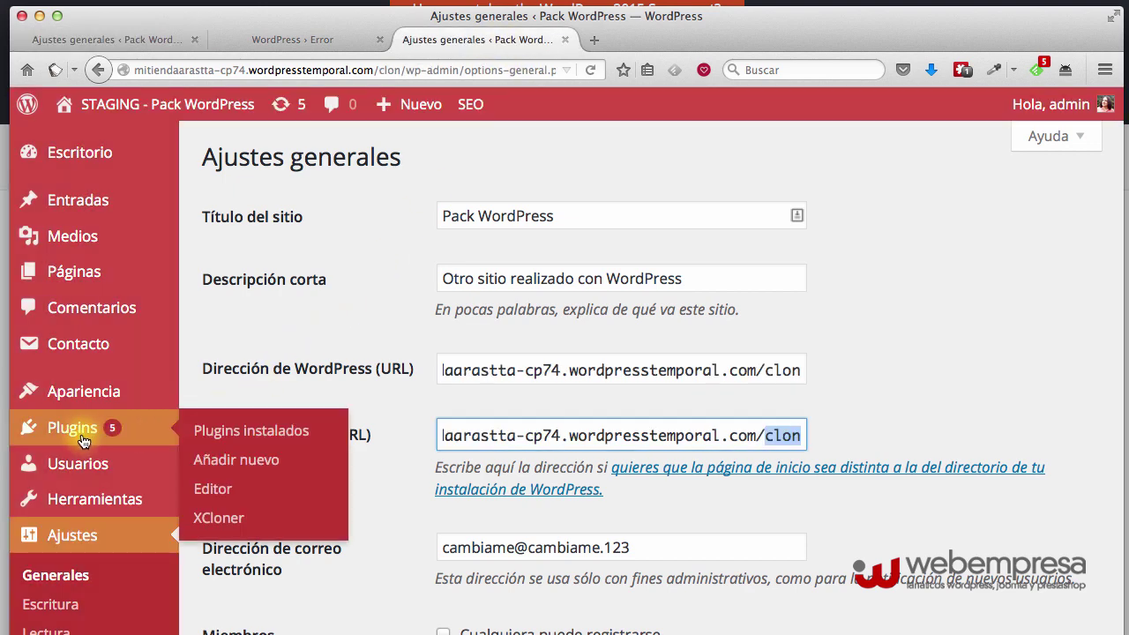
Step: Update all plugins with new versions on the staging site from Actualizaciones, review the update results, and return to the dashboard
{"action": "mouse_move", "coordinate": [97, 153]}
{"action": "left_click", "coordinate": [234, 202]}
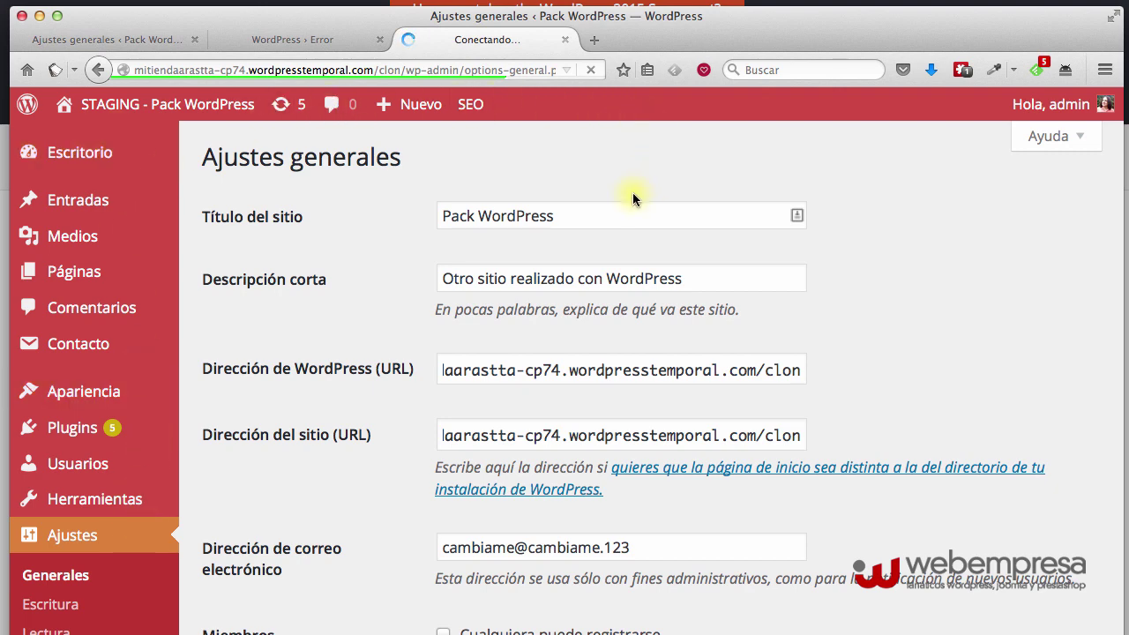
{"action": "scroll", "coordinate": [232, 278], "scroll_direction": "down", "scroll_amount": 5}
{"action": "left_click", "coordinate": [224, 278]}
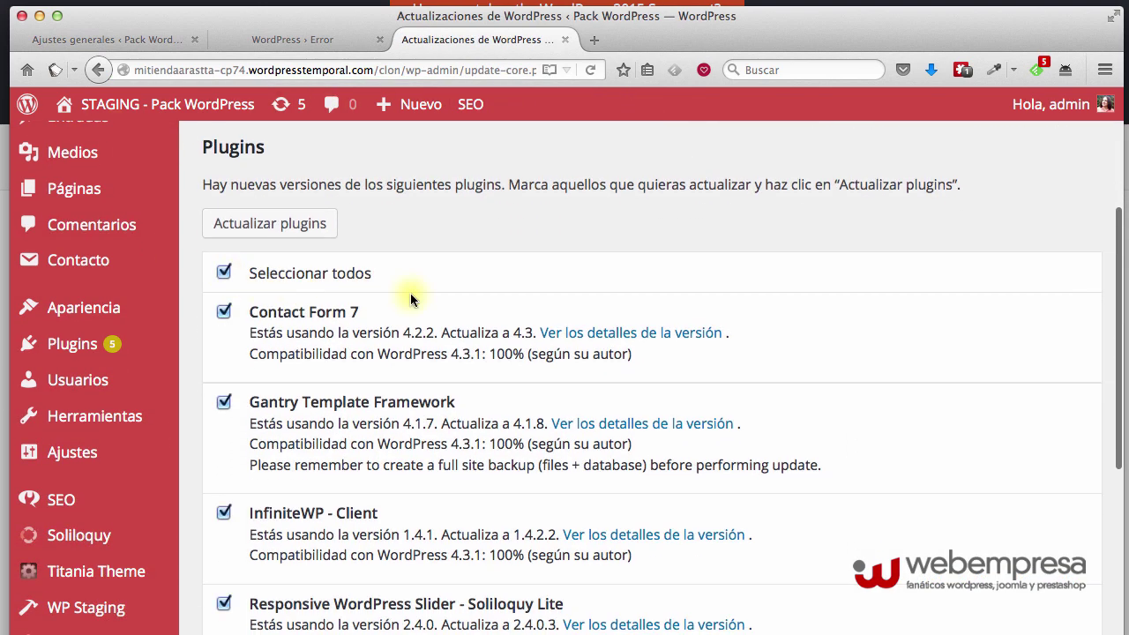
{"action": "scroll", "coordinate": [380, 273], "scroll_direction": "down", "scroll_amount": 1}
{"action": "left_click", "coordinate": [322, 217]}
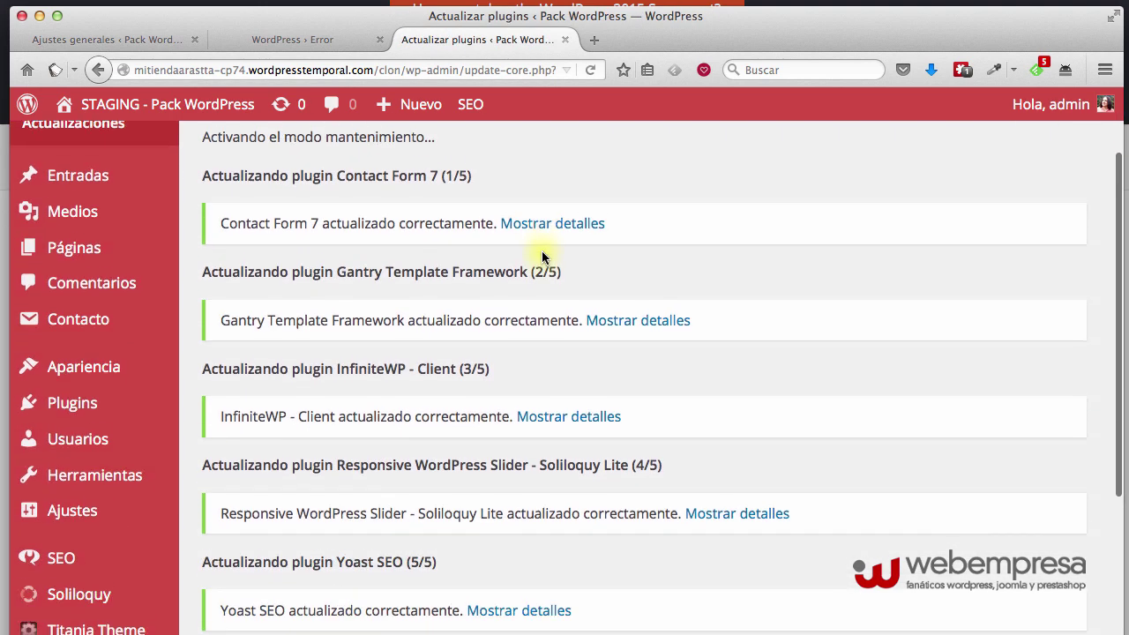
{"action": "scroll", "coordinate": [541, 255], "scroll_direction": "down", "scroll_amount": 4}
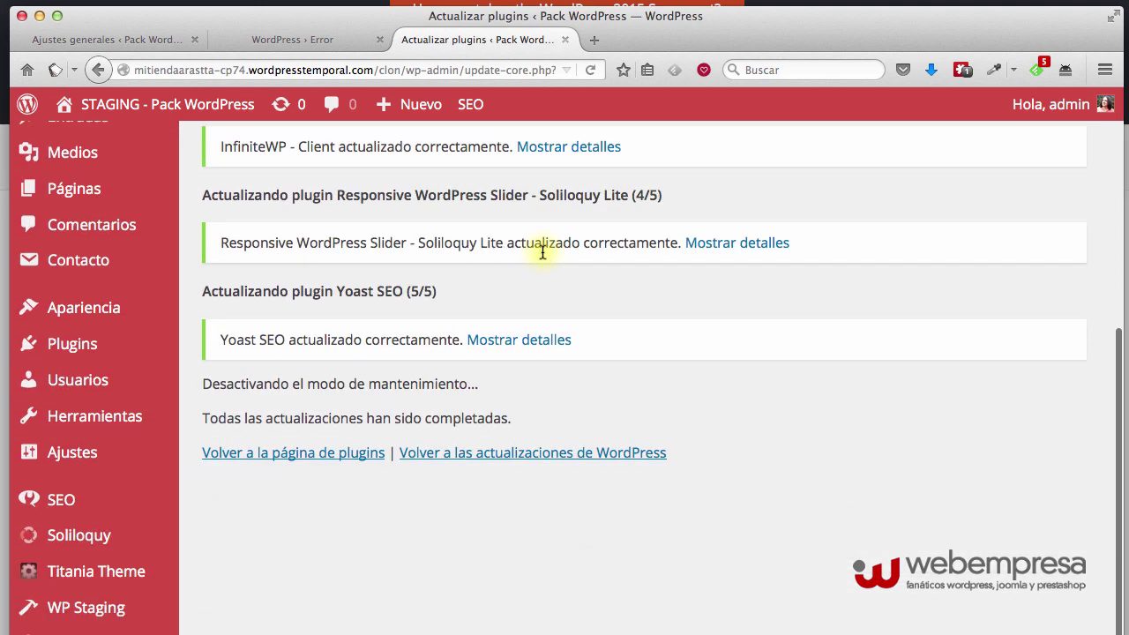
{"action": "scroll", "coordinate": [542, 256], "scroll_direction": "up", "scroll_amount": 5}
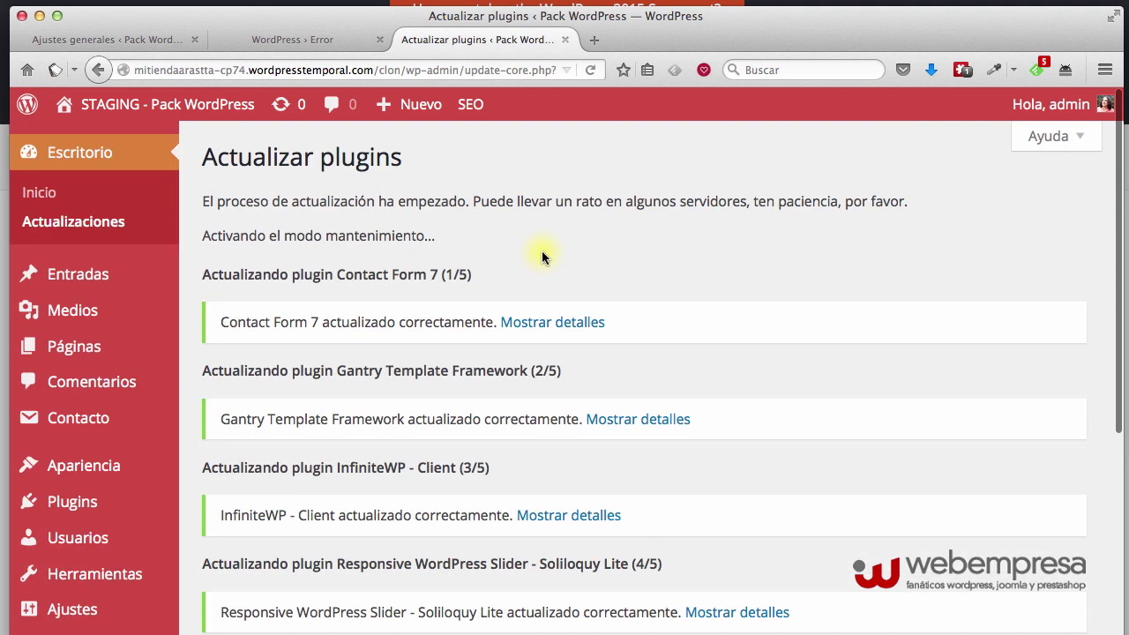
{"action": "left_click", "coordinate": [91, 152]}
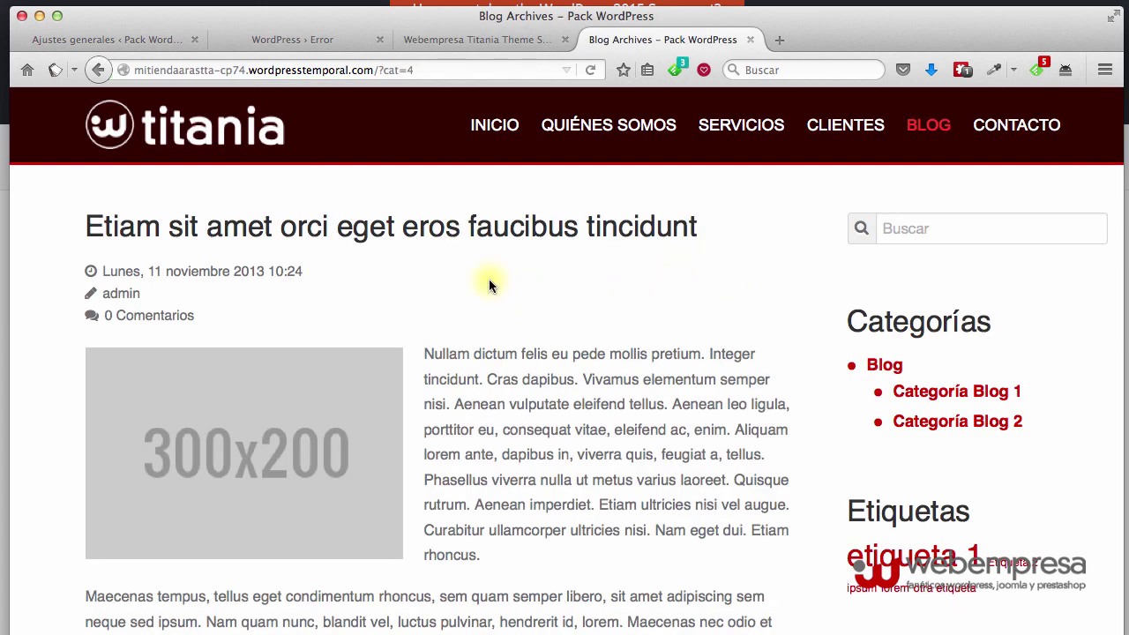
Step: Apply all pending plugin updates on the original site from its Actualizaciones page and review the results
{"action": "left_click", "coordinate": [130, 44]}
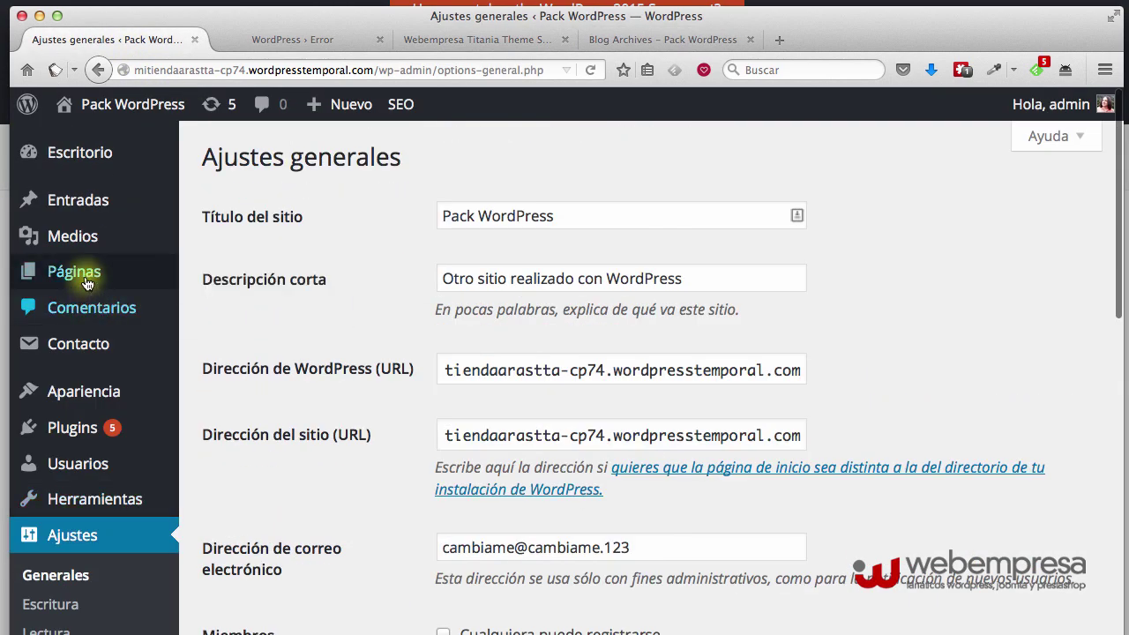
{"action": "left_click", "coordinate": [238, 193]}
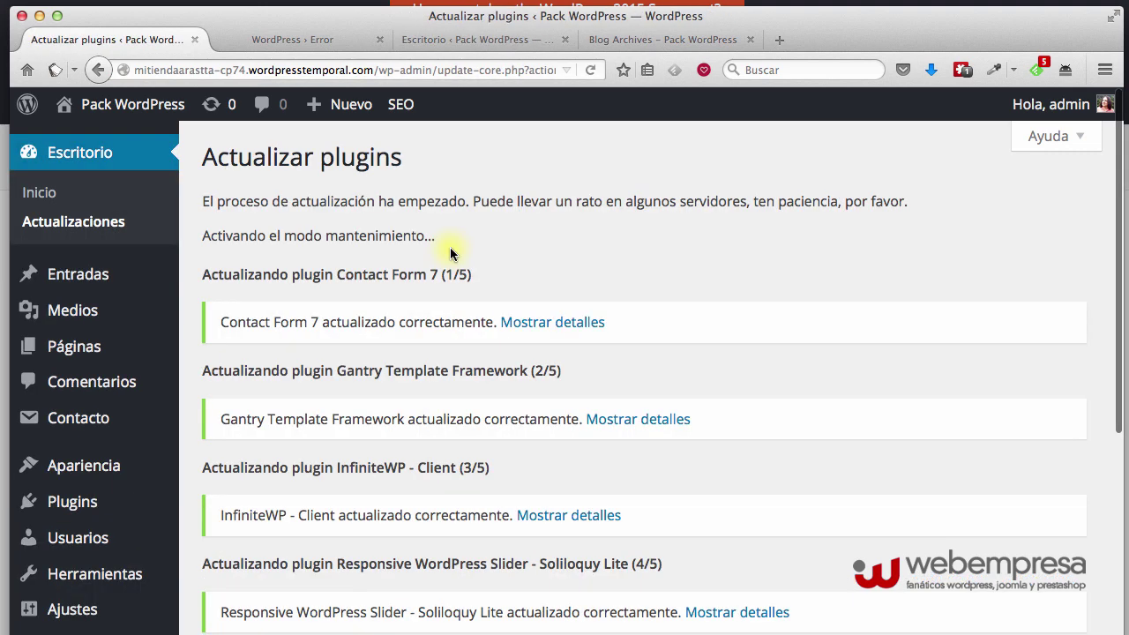
{"action": "scroll", "coordinate": [452, 424], "scroll_direction": "down", "scroll_amount": 5}
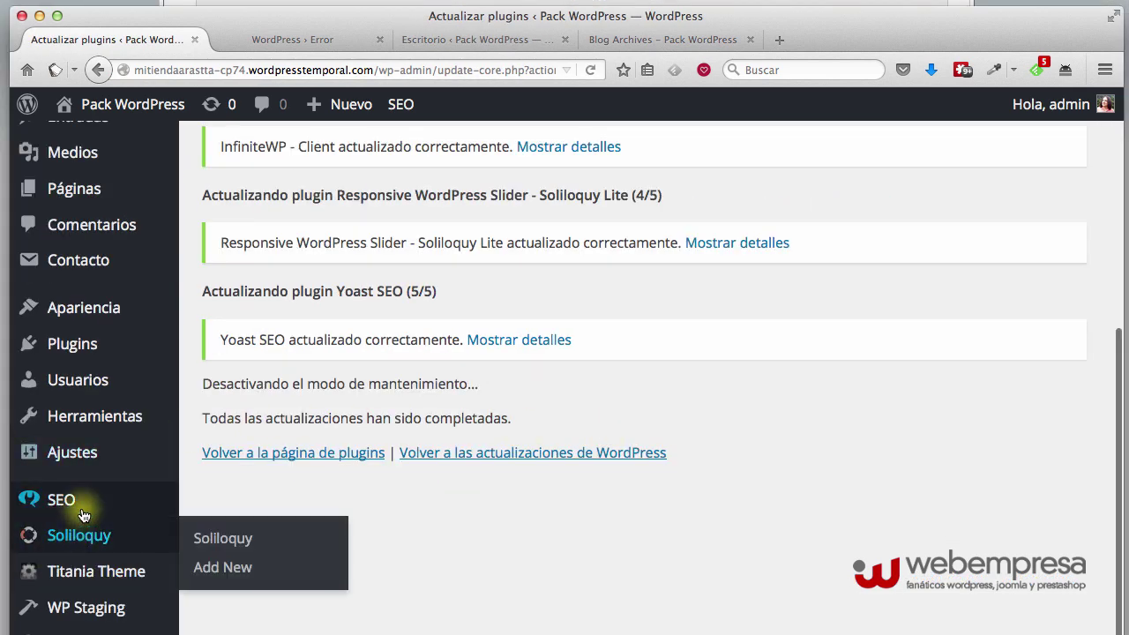
Step: Open WP Staging on the original site and start deleting the clon staging site
{"action": "left_click", "coordinate": [86, 608]}
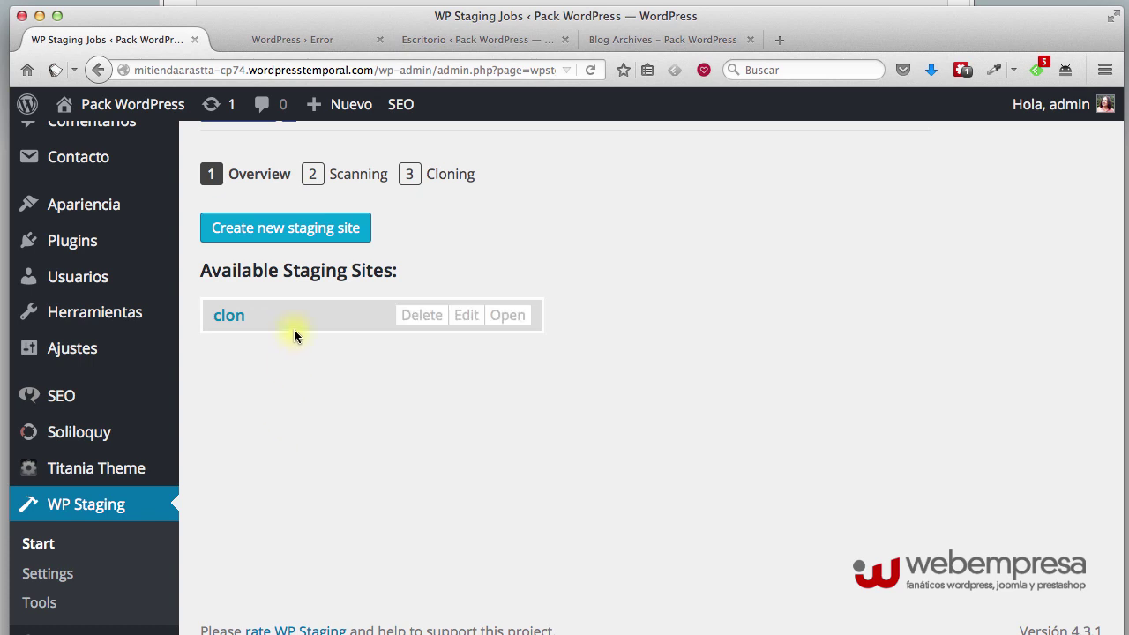
{"action": "mouse_move", "coordinate": [439, 315]}
{"action": "left_click", "coordinate": [418, 317]}
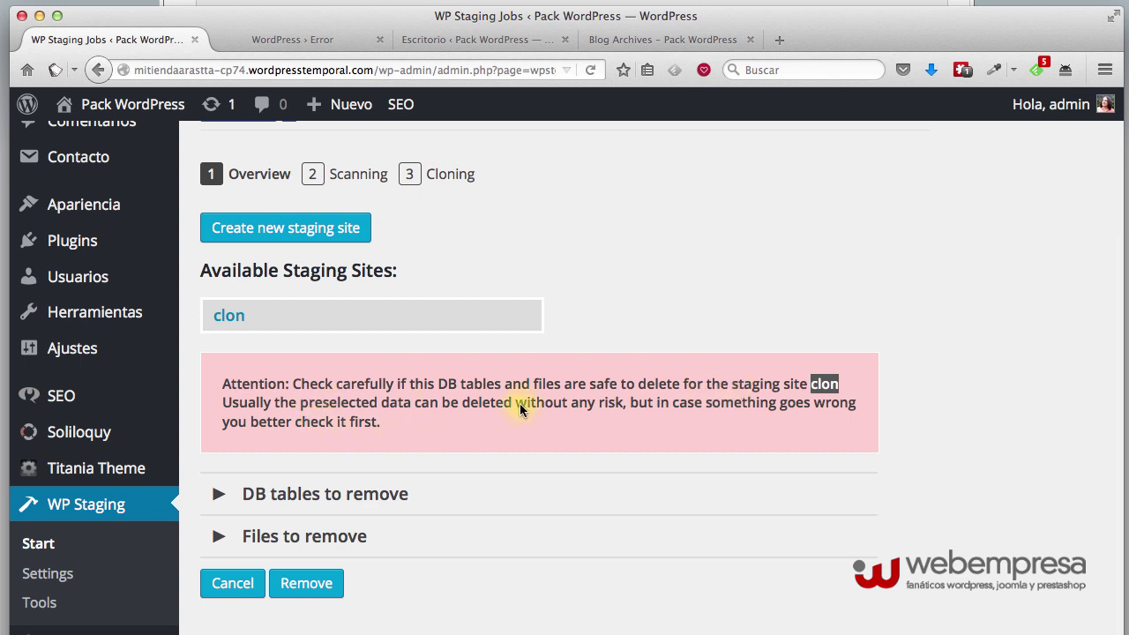
Step: Expand DB tables to remove and Files to remove, and review the items preselected for deletion
{"action": "left_click", "coordinate": [220, 496]}
{"action": "scroll", "coordinate": [565, 370], "scroll_direction": "down", "scroll_amount": 3}
{"action": "scroll", "coordinate": [563, 378], "scroll_direction": "down", "scroll_amount": 4}
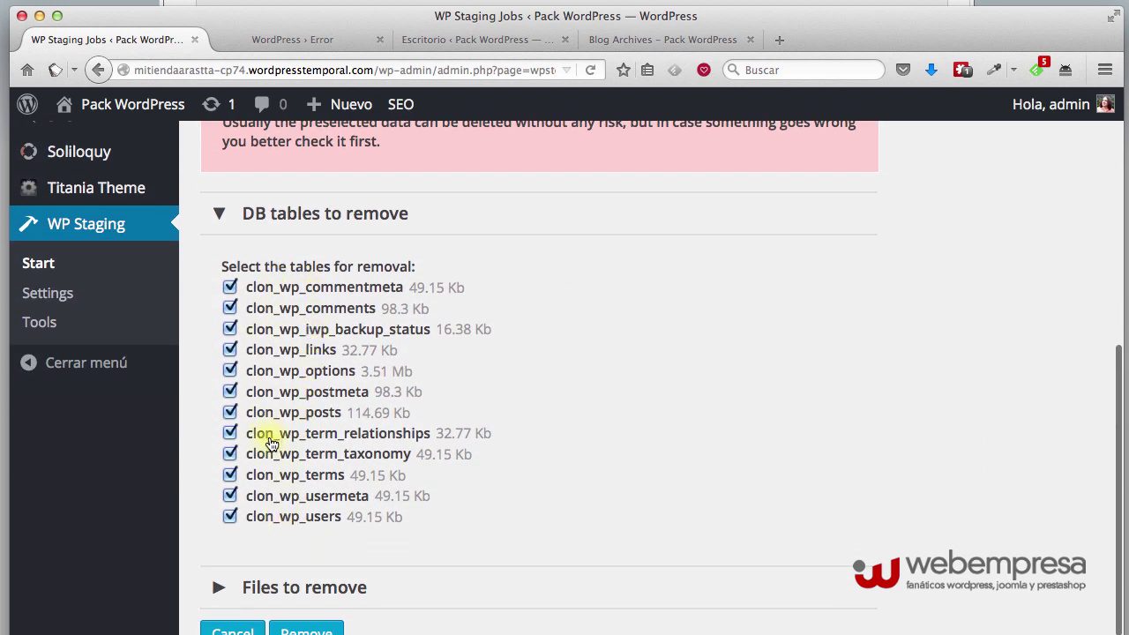
{"action": "scroll", "coordinate": [247, 525], "scroll_direction": "down", "scroll_amount": 2}
{"action": "left_click", "coordinate": [220, 526]}
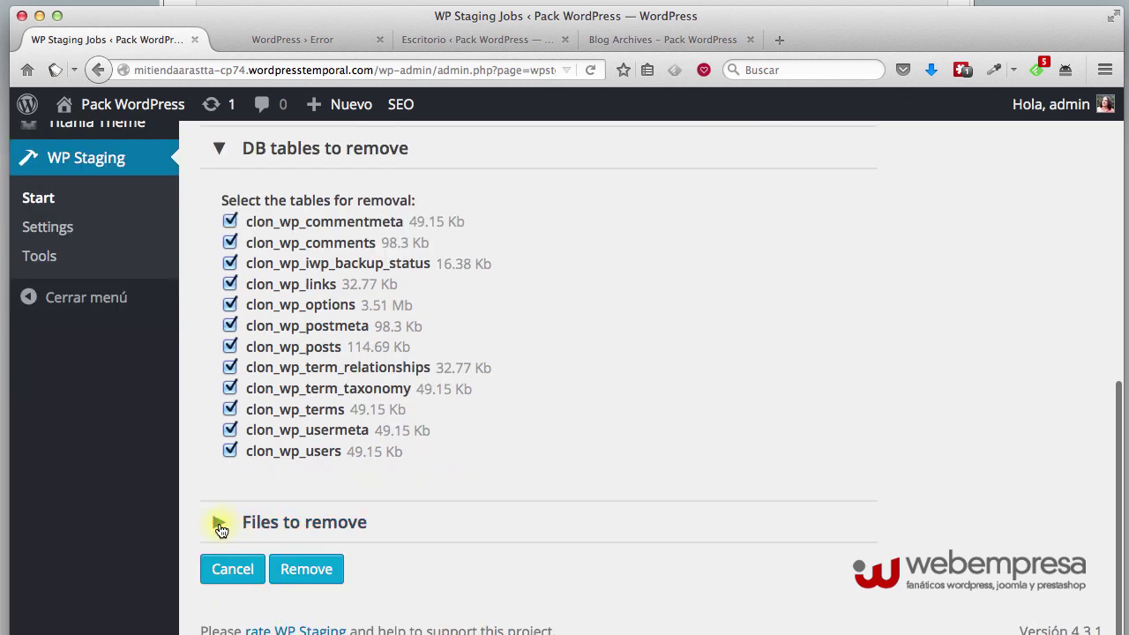
{"action": "scroll", "coordinate": [375, 435], "scroll_direction": "down", "scroll_amount": 2}
{"action": "scroll", "coordinate": [375, 435], "scroll_direction": "down", "scroll_amount": 1}
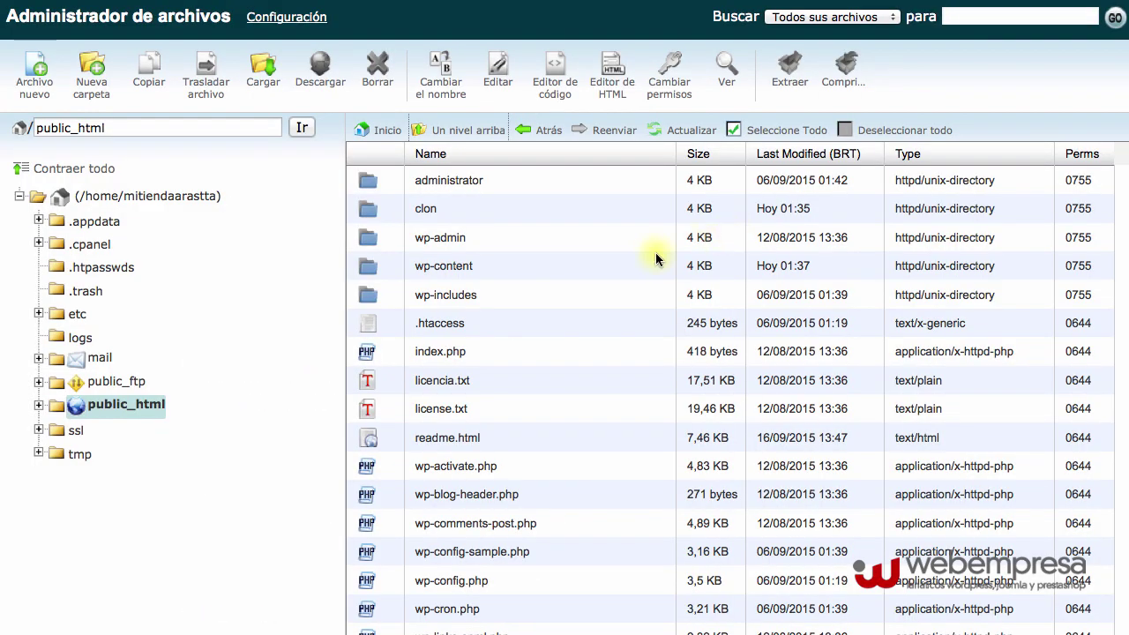
Step: Inspect the contents of the clon folder in the hosting file manager, then return to public_html and select the folder
{"action": "double_click", "coordinate": [454, 215]}
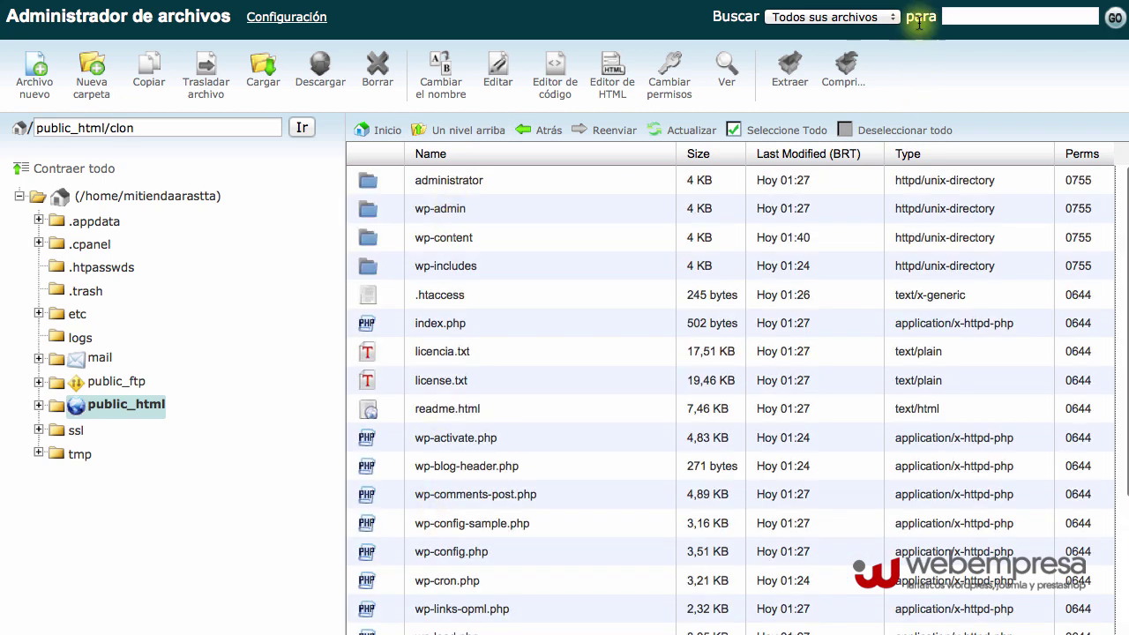
{"action": "left_click", "coordinate": [459, 130]}
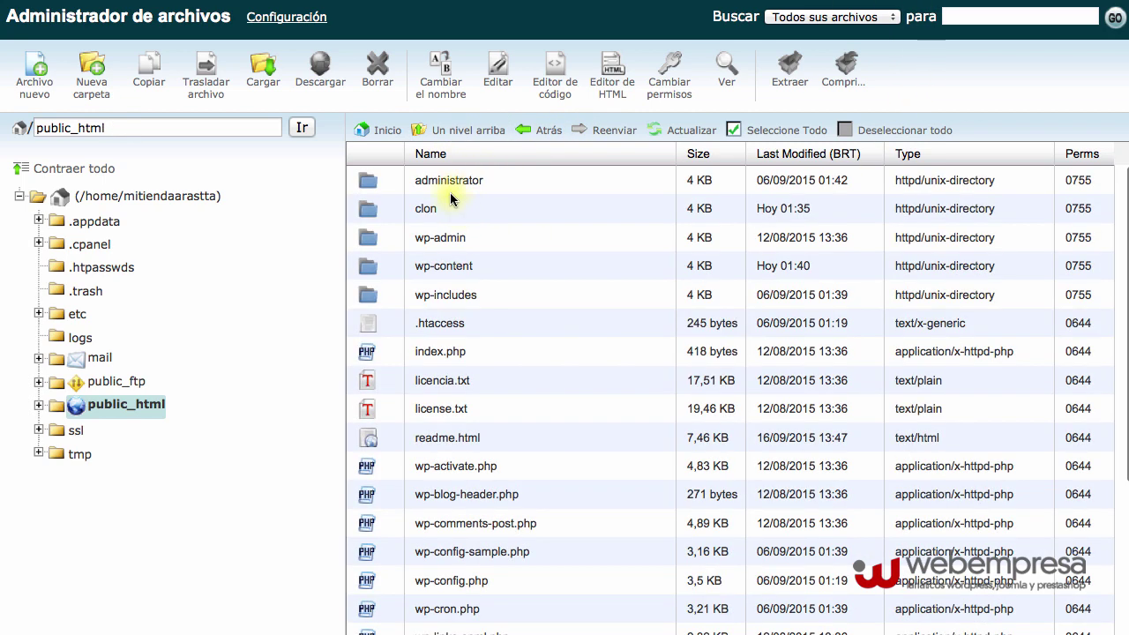
{"action": "left_click", "coordinate": [474, 212]}
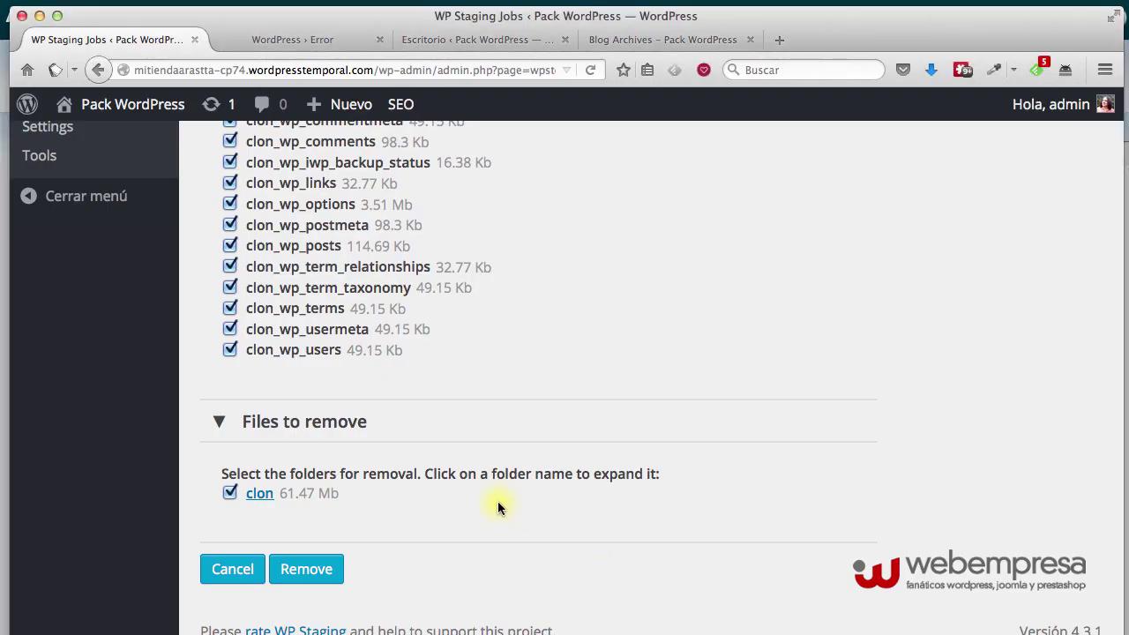
Step: Remove the clon staging site in WP Staging with all its preselected database tables and the clon folder
{"action": "scroll", "coordinate": [490, 503], "scroll_direction": "up", "scroll_amount": 5}
{"action": "scroll", "coordinate": [488, 503], "scroll_direction": "down", "scroll_amount": 5}
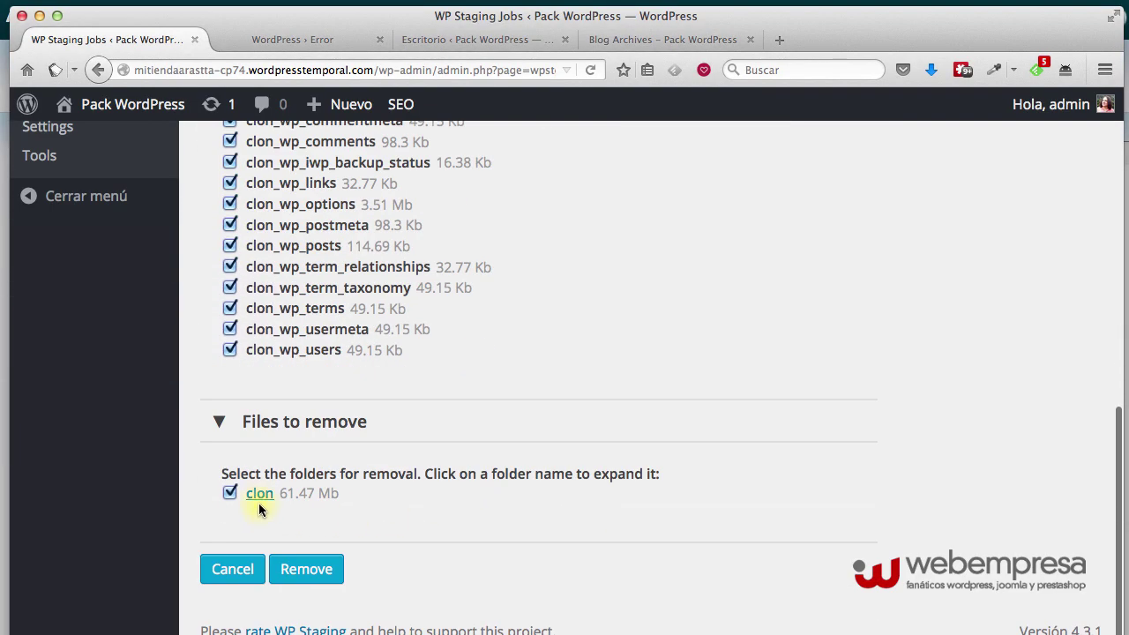
{"action": "left_click", "coordinate": [296, 571]}
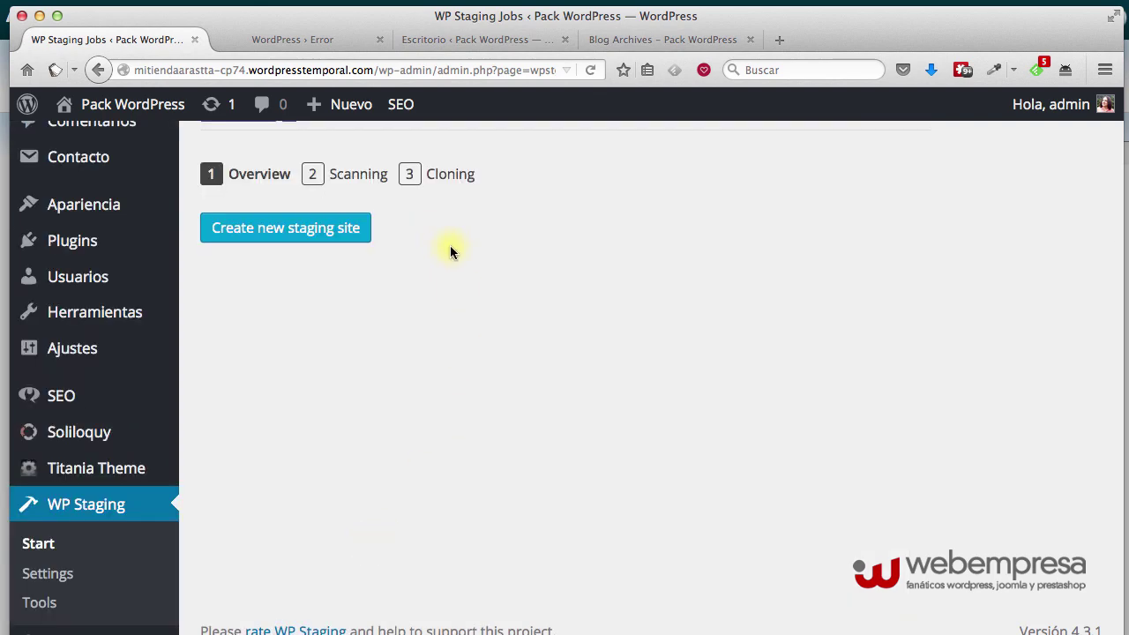
Step: Check the WP Staging overview and dismiss the Yoast SEO update notice
{"action": "scroll", "coordinate": [450, 256], "scroll_direction": "up", "scroll_amount": 3}
{"action": "scroll", "coordinate": [438, 468], "scroll_direction": "down", "scroll_amount": 1}
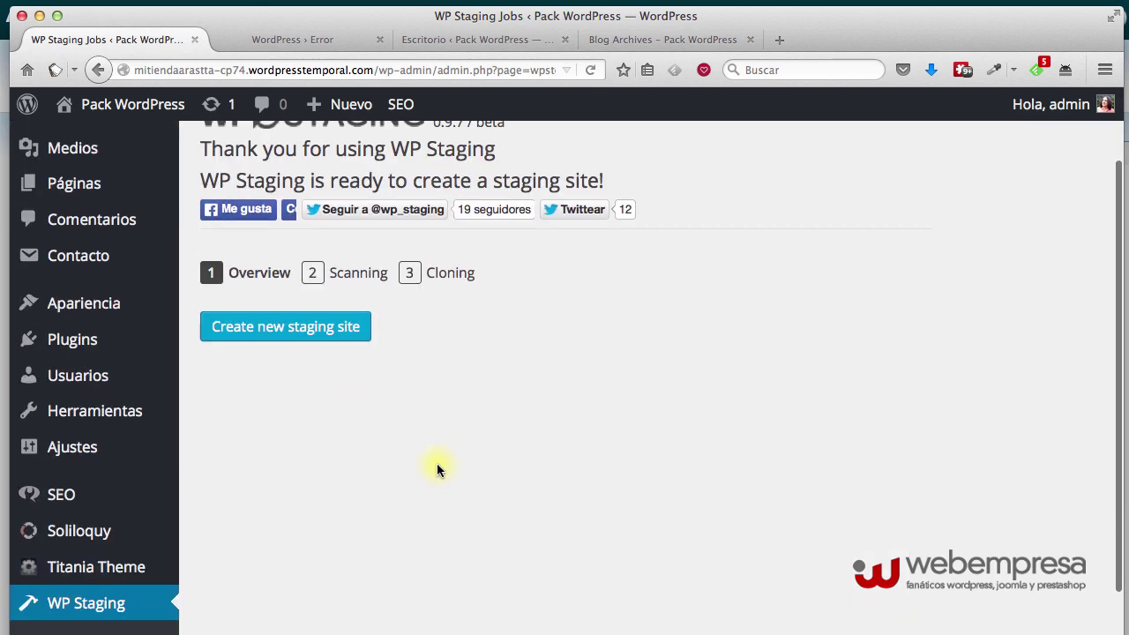
{"action": "scroll", "coordinate": [438, 467], "scroll_direction": "up", "scroll_amount": 1}
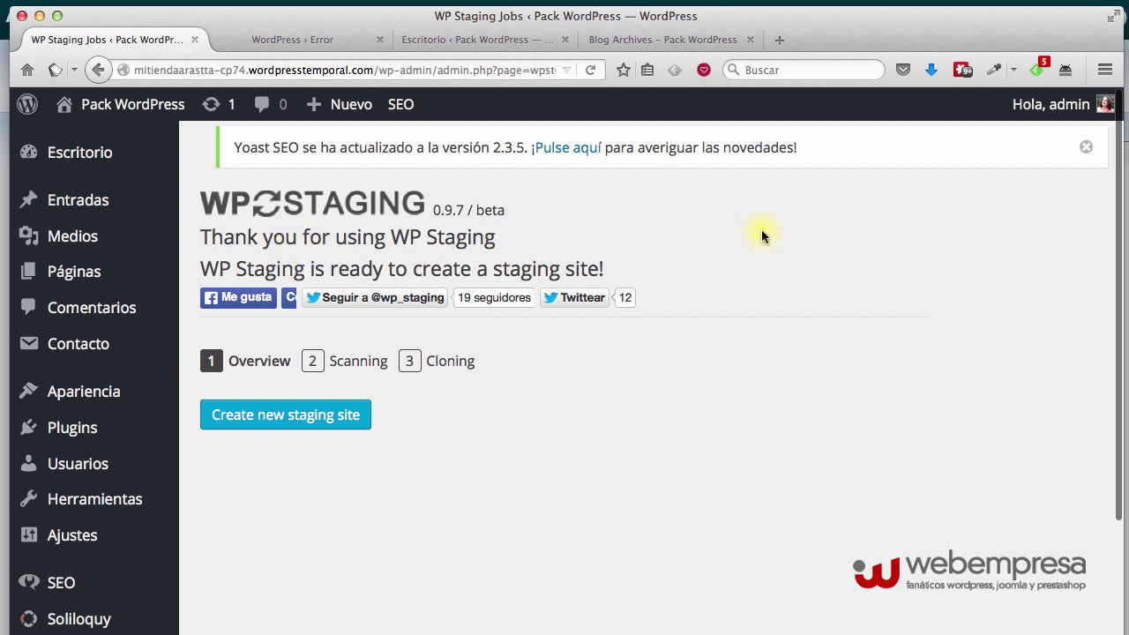
{"action": "left_click", "coordinate": [1086, 146]}
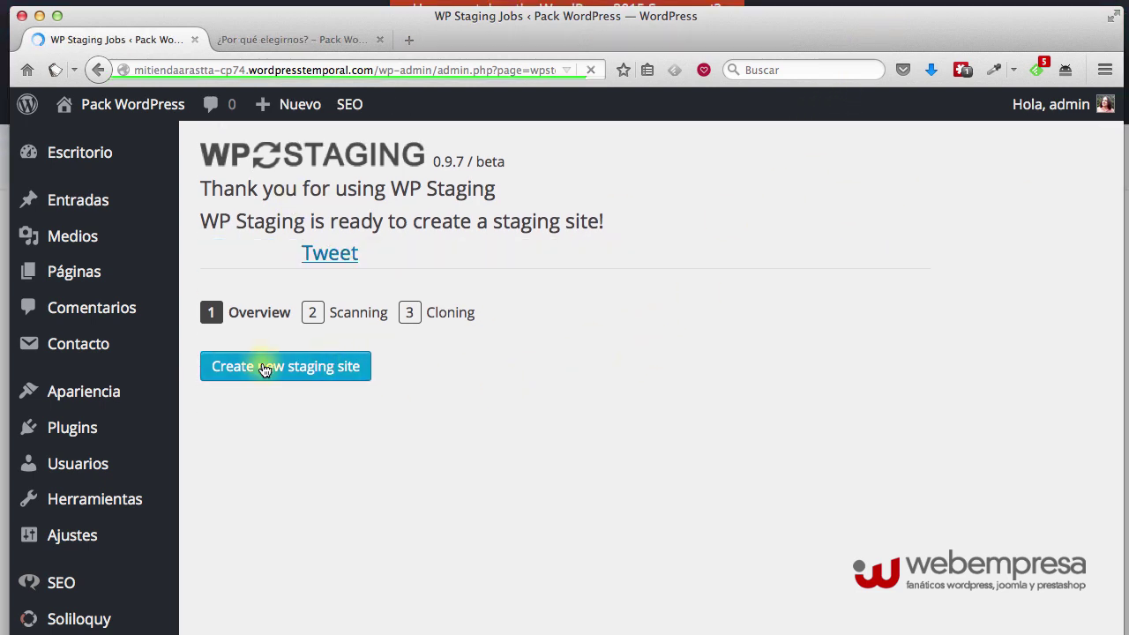
{"action": "left_click", "coordinate": [265, 369]}
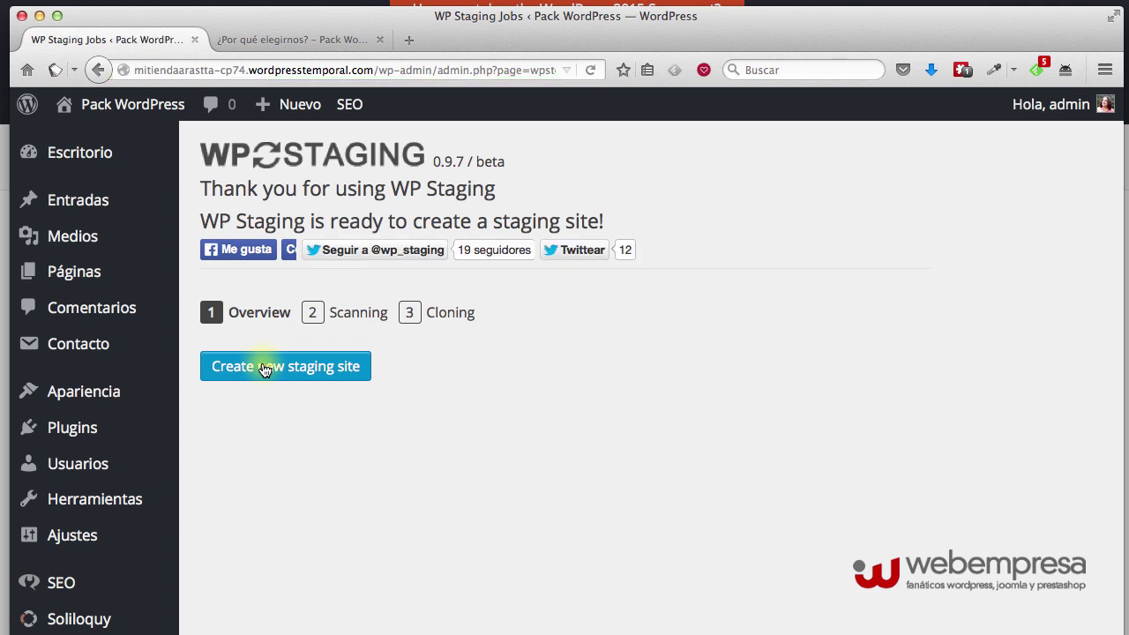
{"action": "scroll", "coordinate": [265, 369], "scroll_direction": "down", "scroll_amount": 1}
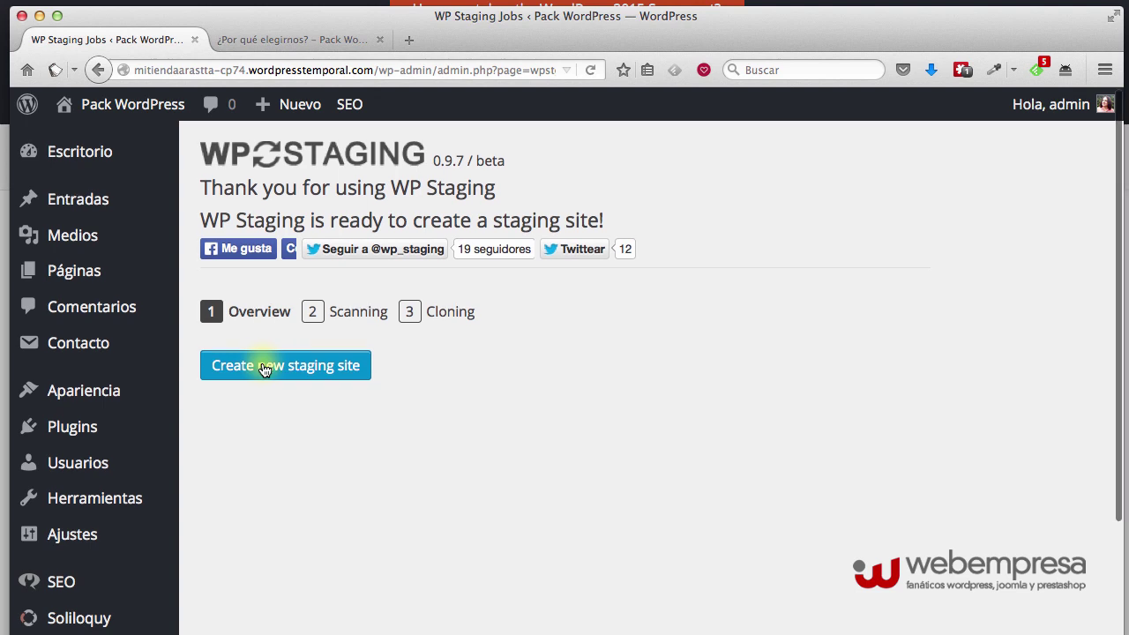
{"action": "scroll", "coordinate": [264, 369], "scroll_direction": "up", "scroll_amount": 1}
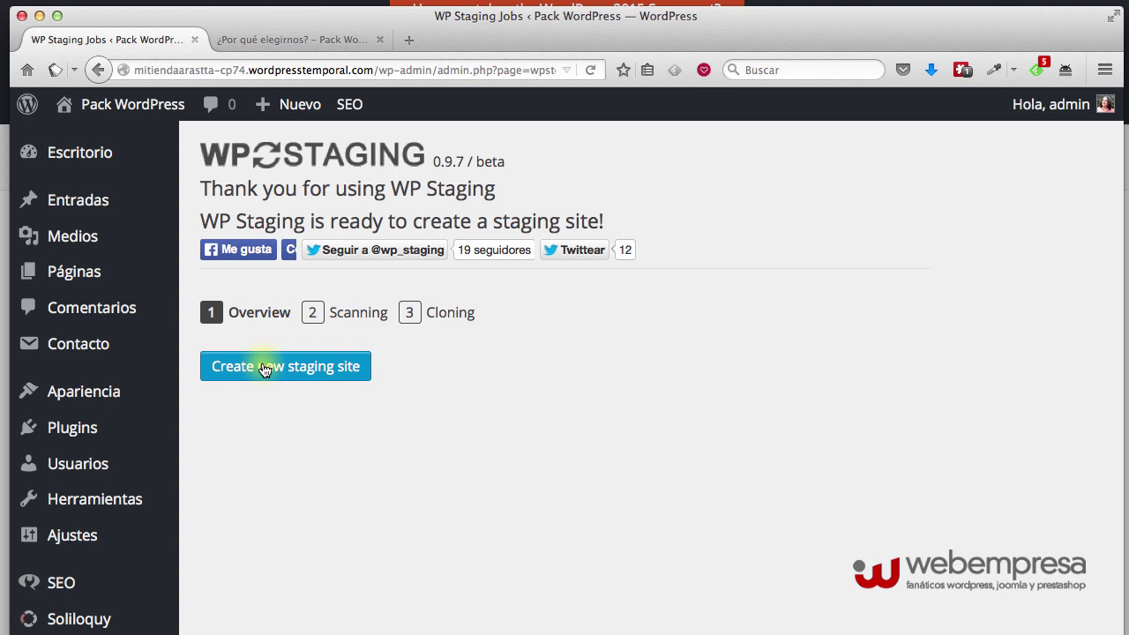
{"action": "scroll", "coordinate": [264, 369], "scroll_direction": "down", "scroll_amount": 1}
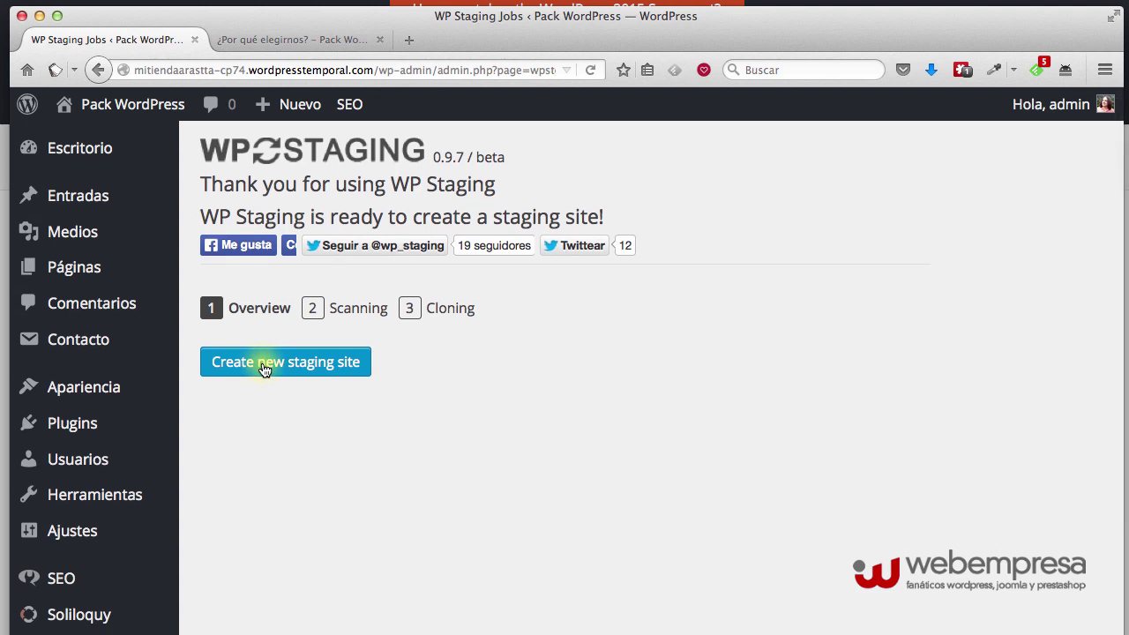